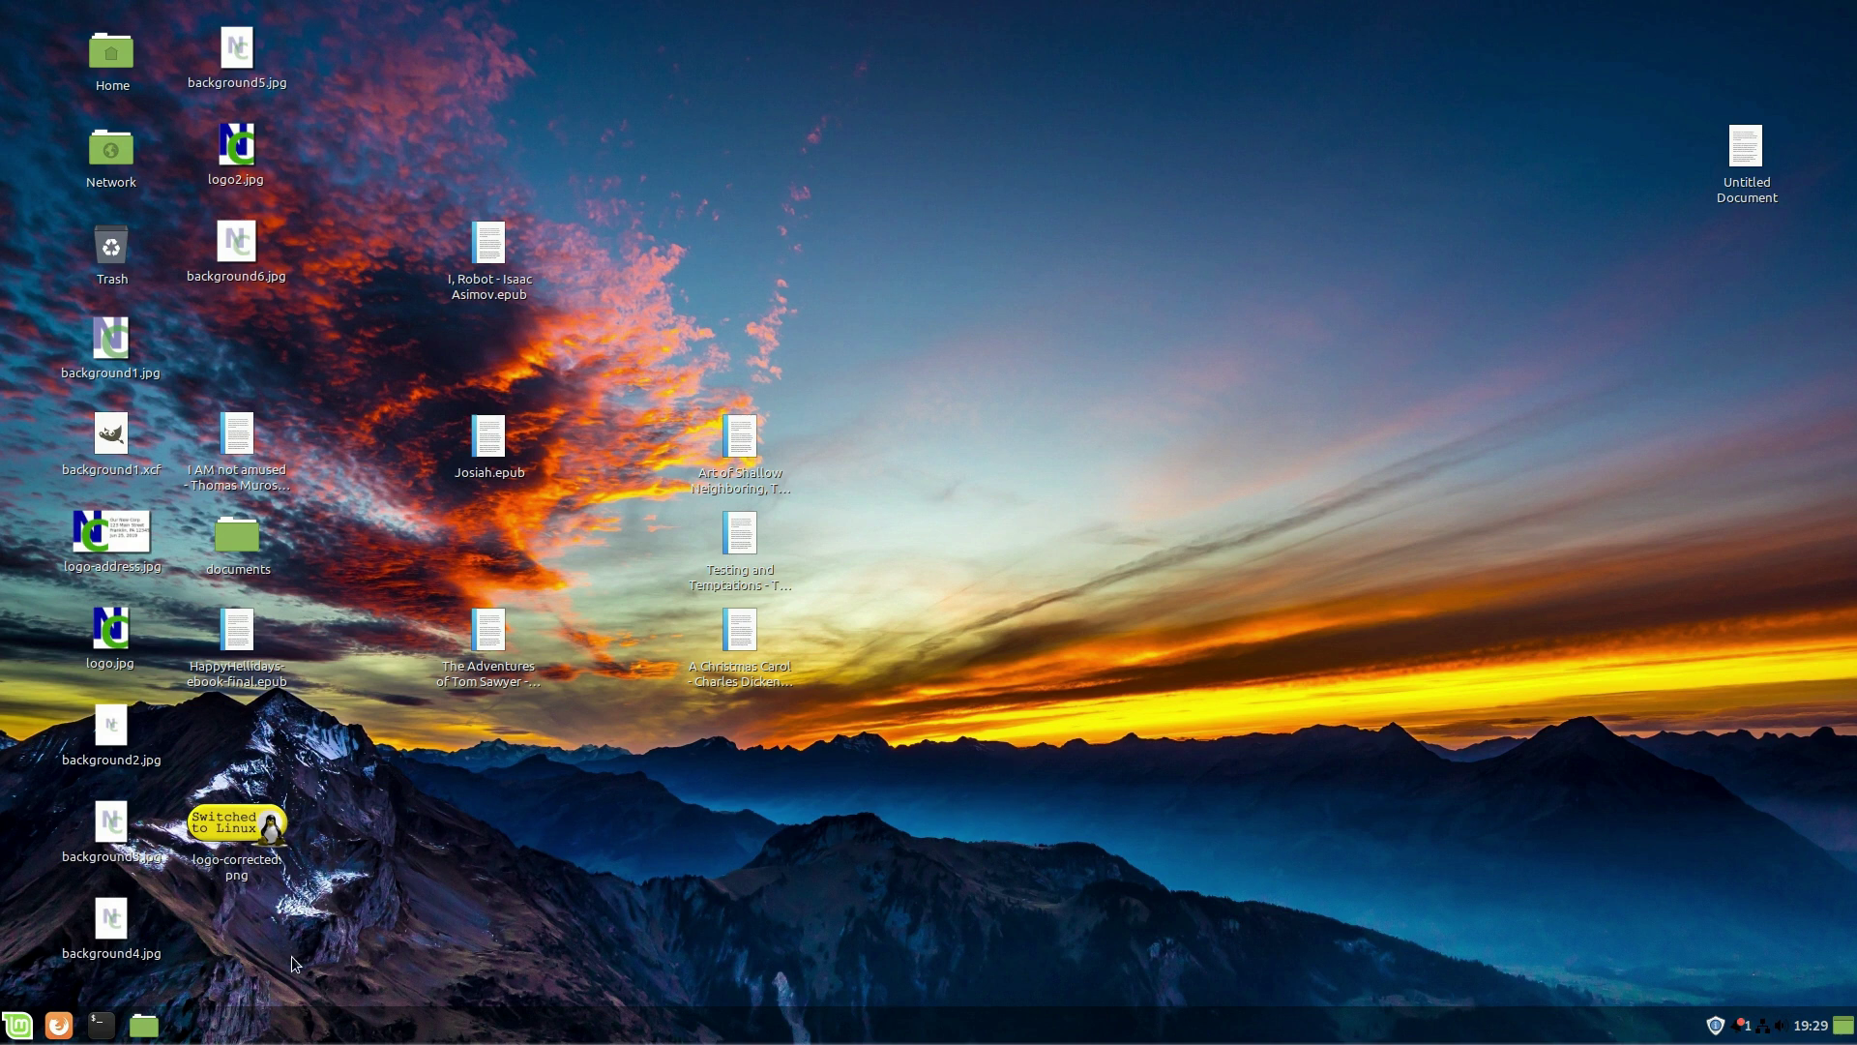
# Launch HexChat via the Mint menu search 'hex', then centre the window and make it taller
pyautogui.click(19, 1027)
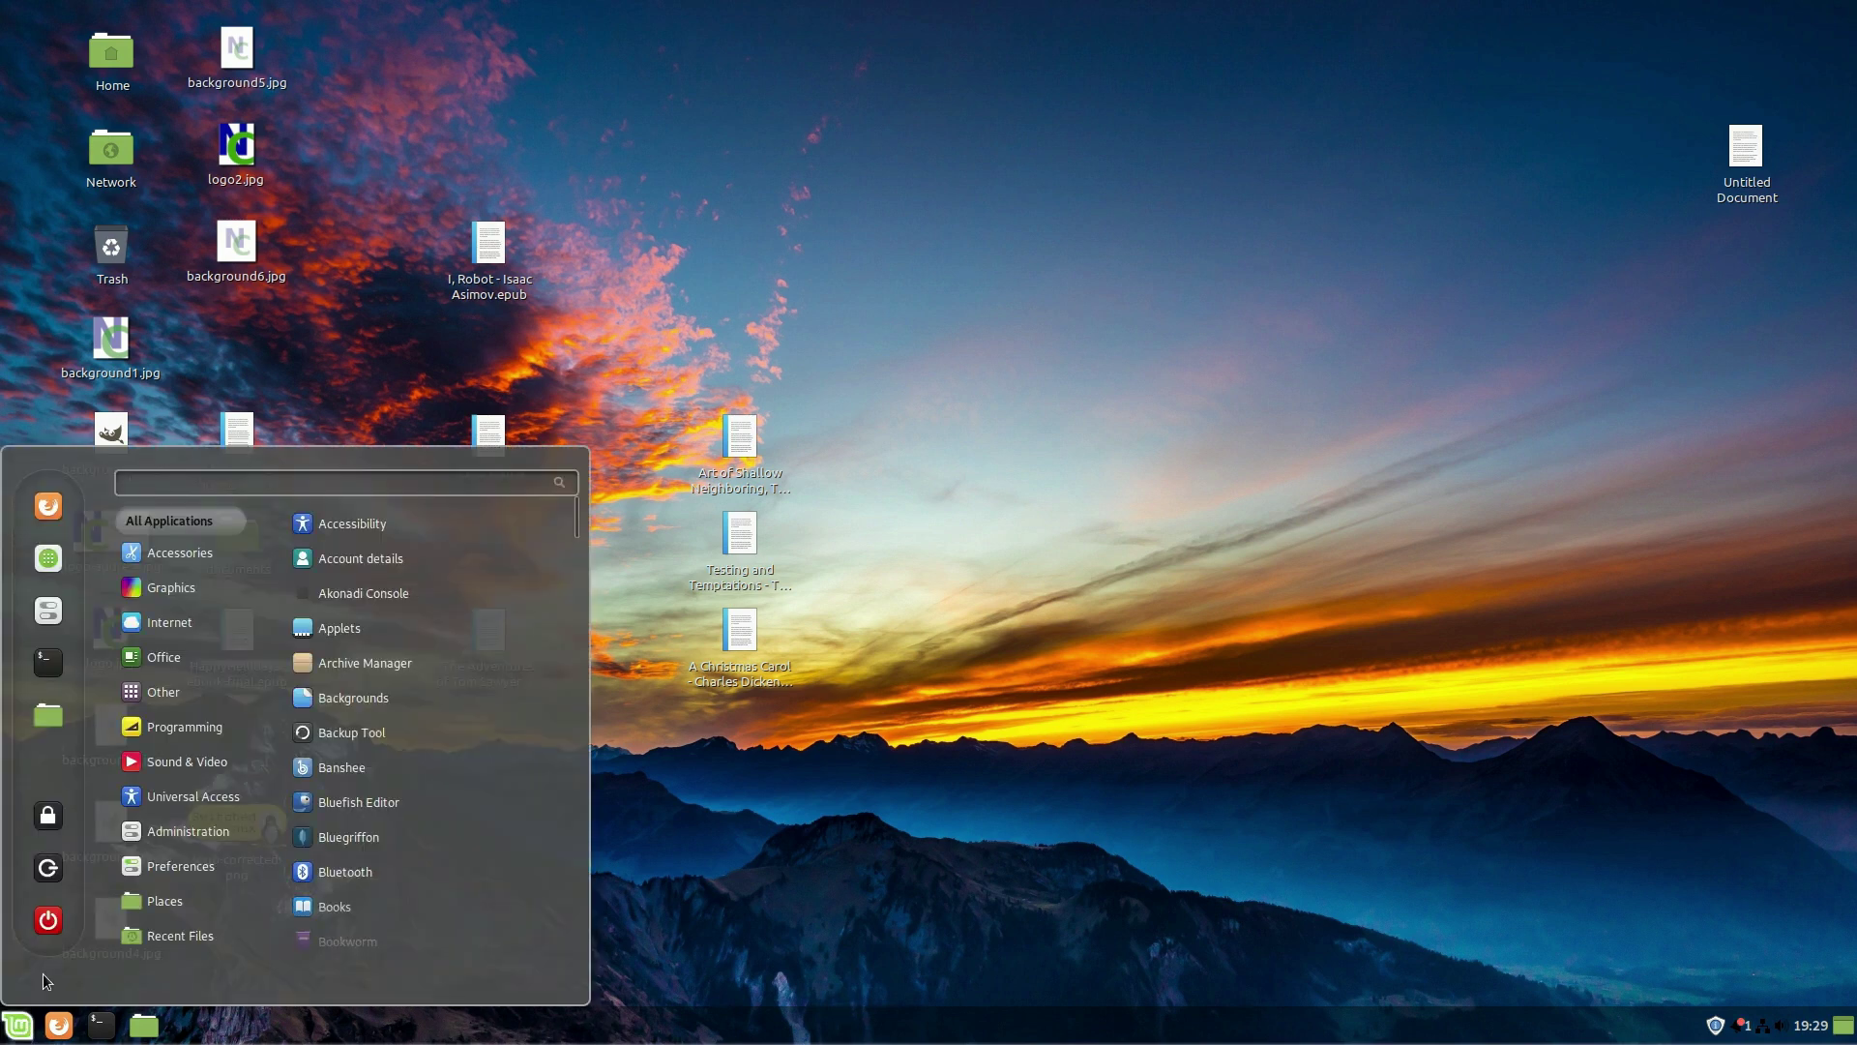
pyautogui.write('hex')
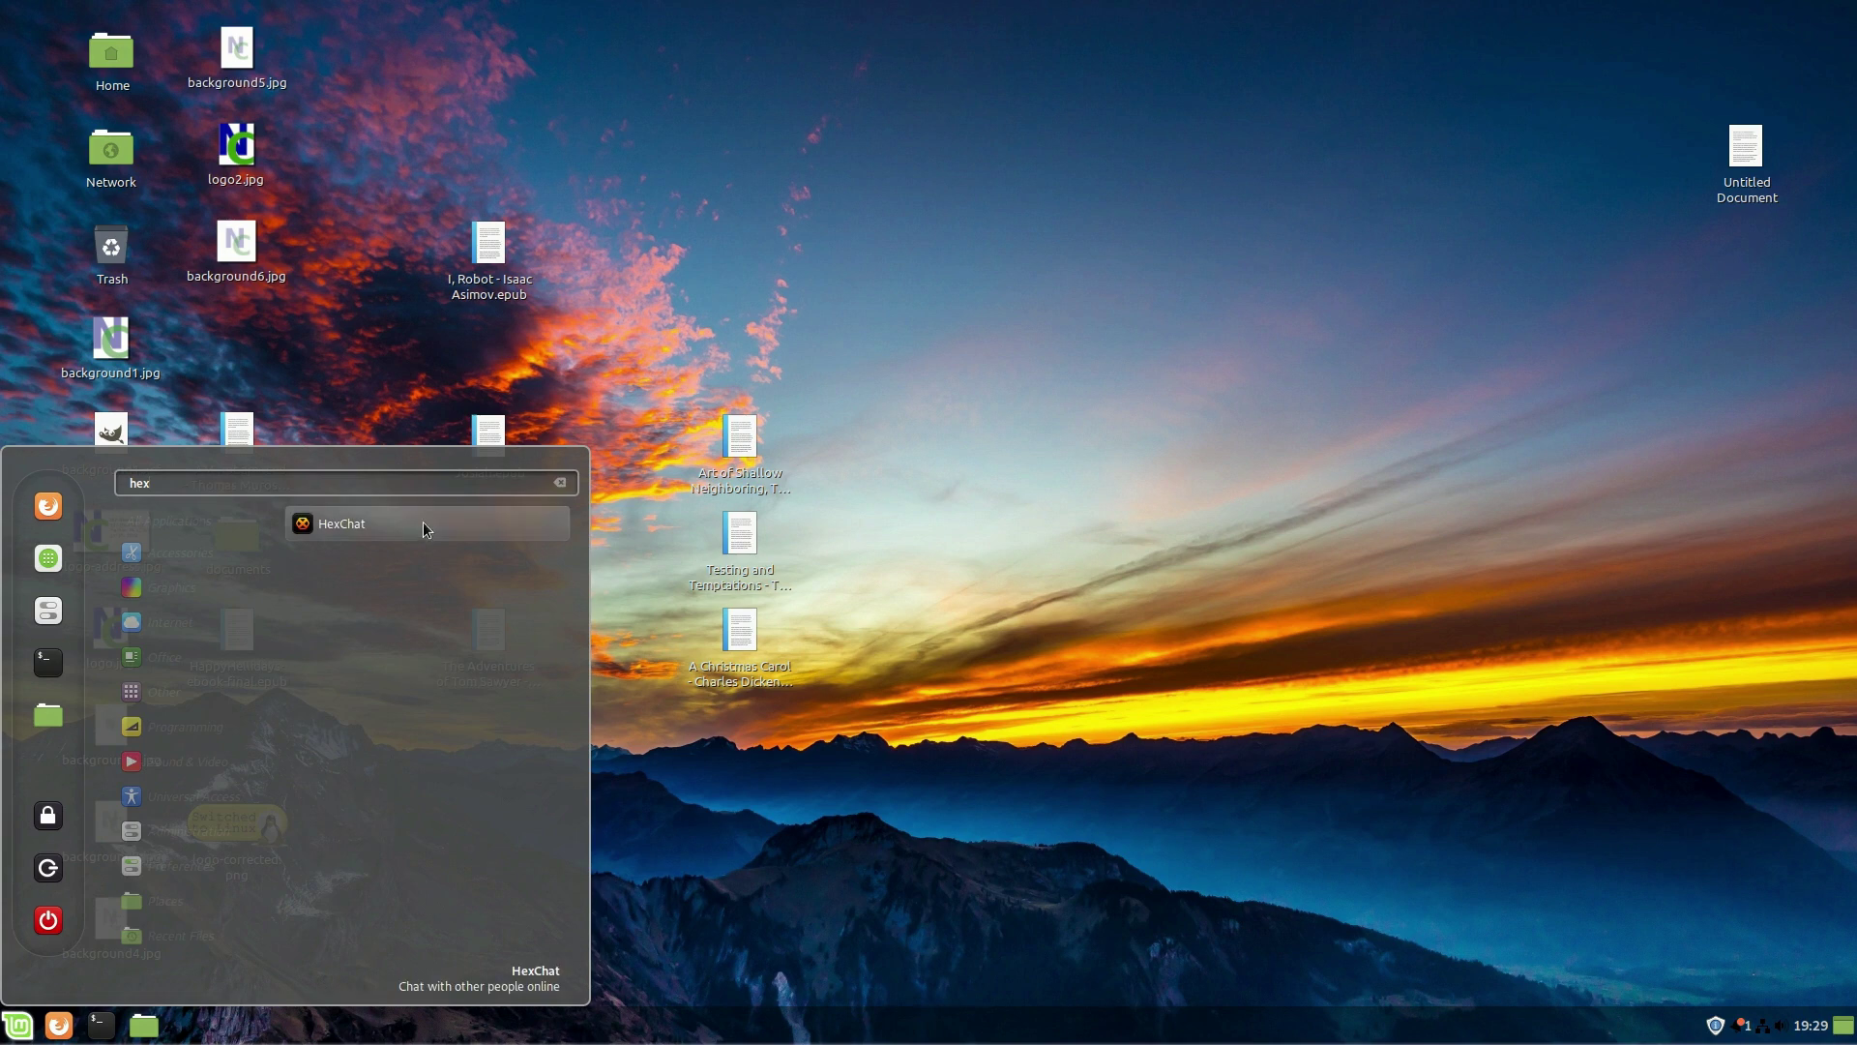
pyautogui.click(374, 531)
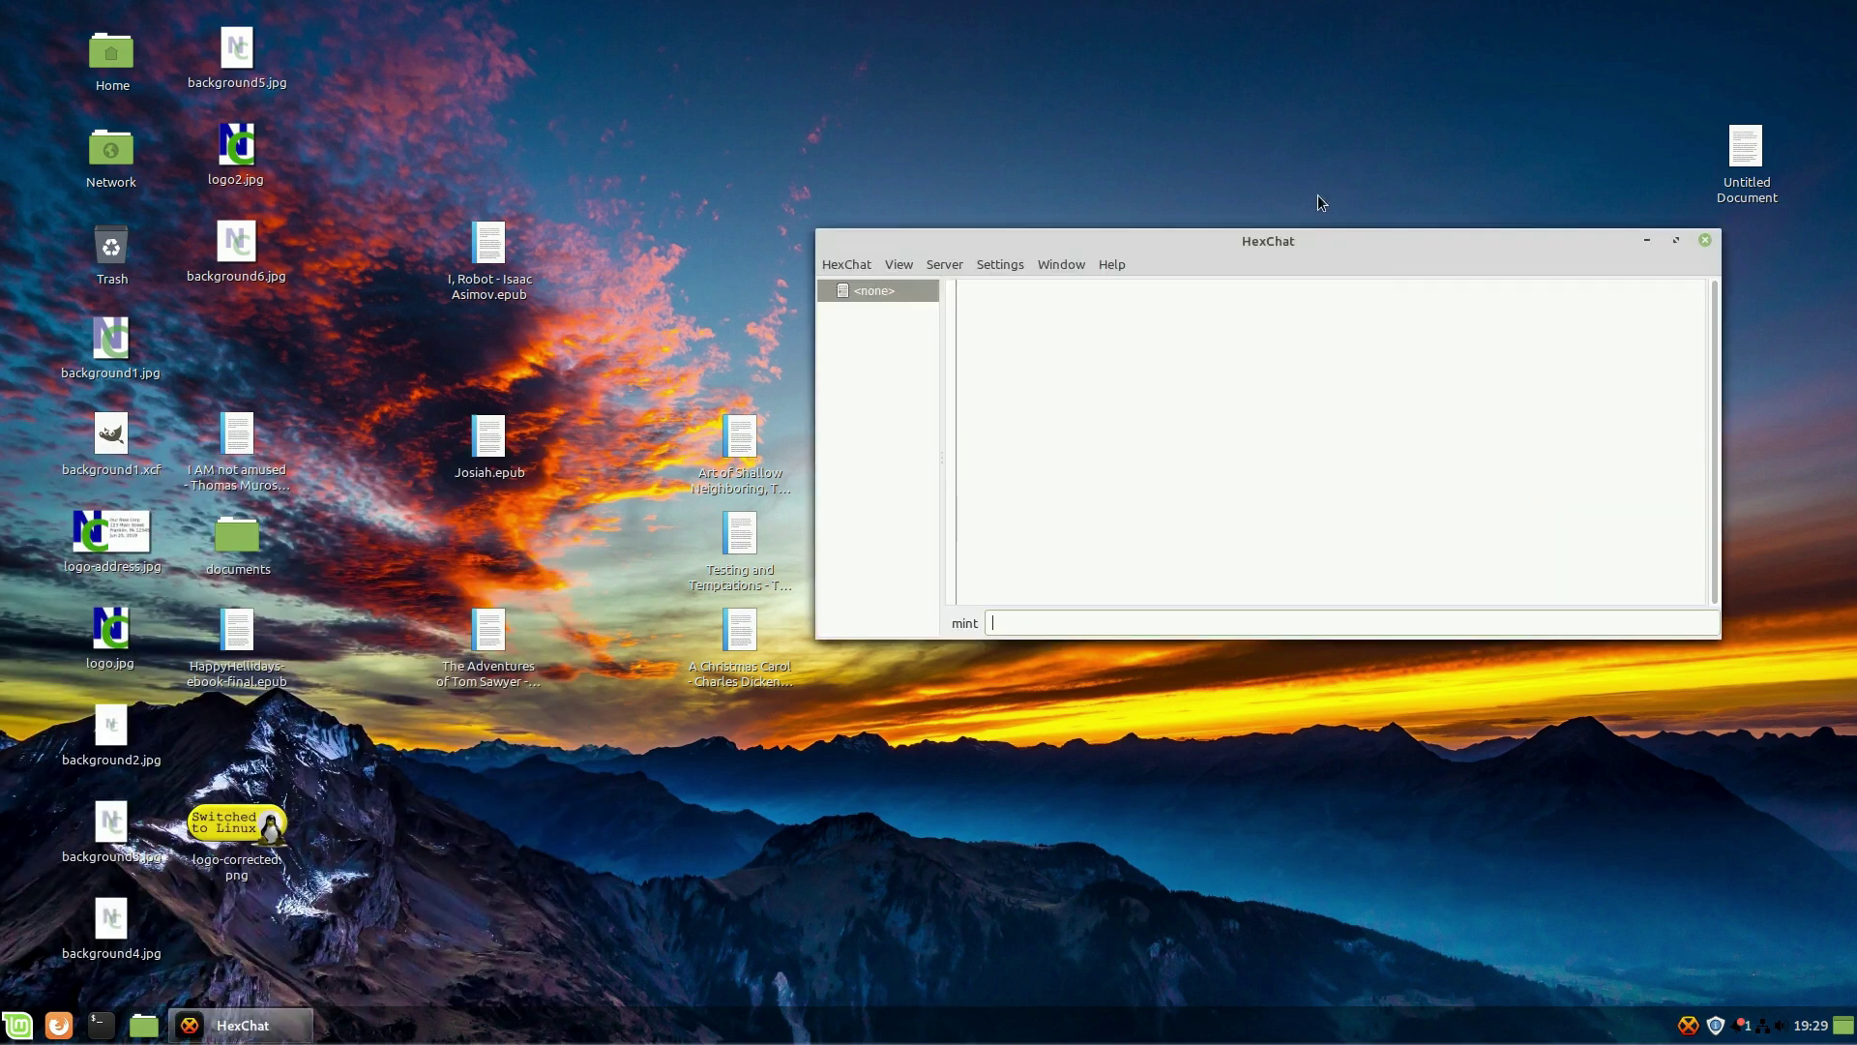
pyautogui.moveTo(1284, 242); pyautogui.dragTo(754, 299)
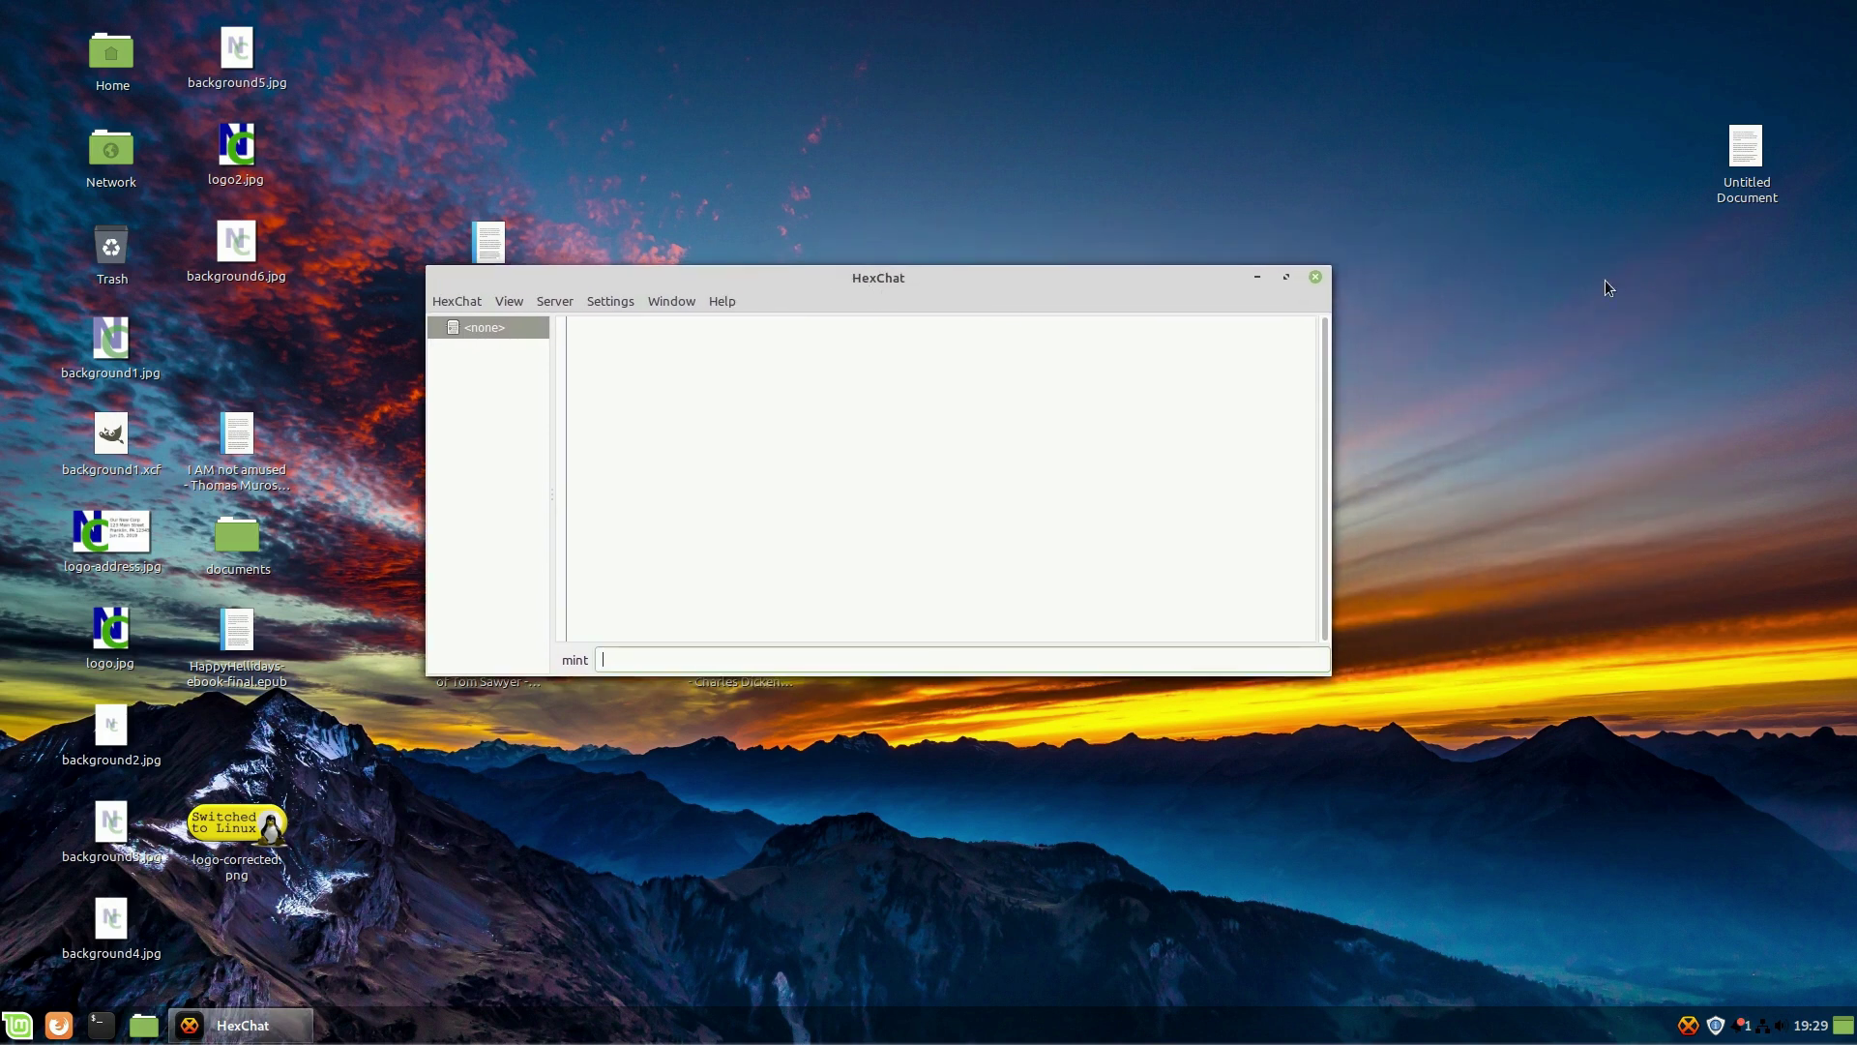
pyautogui.moveTo(1330, 673); pyautogui.dragTo(1294, 822)
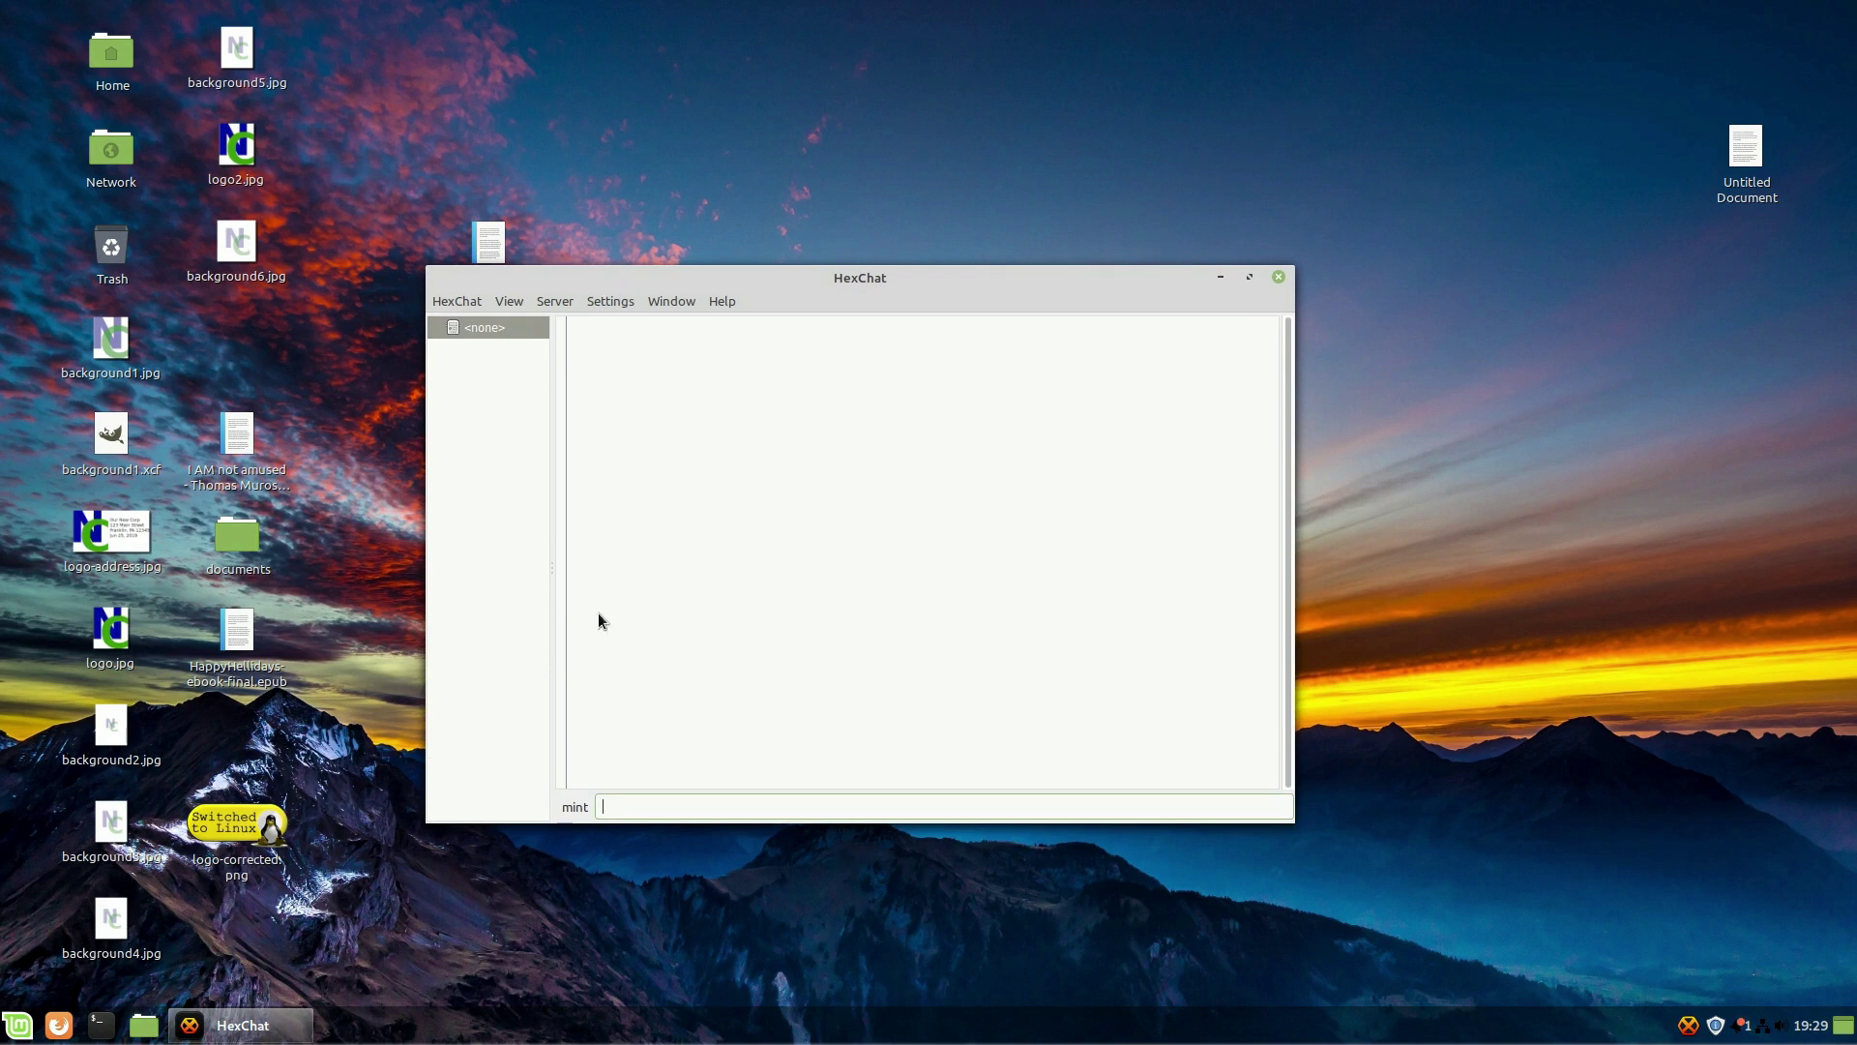
# Enter Mint as the new nickname in the nickname dialog and confirm it
pyautogui.click(572, 809)
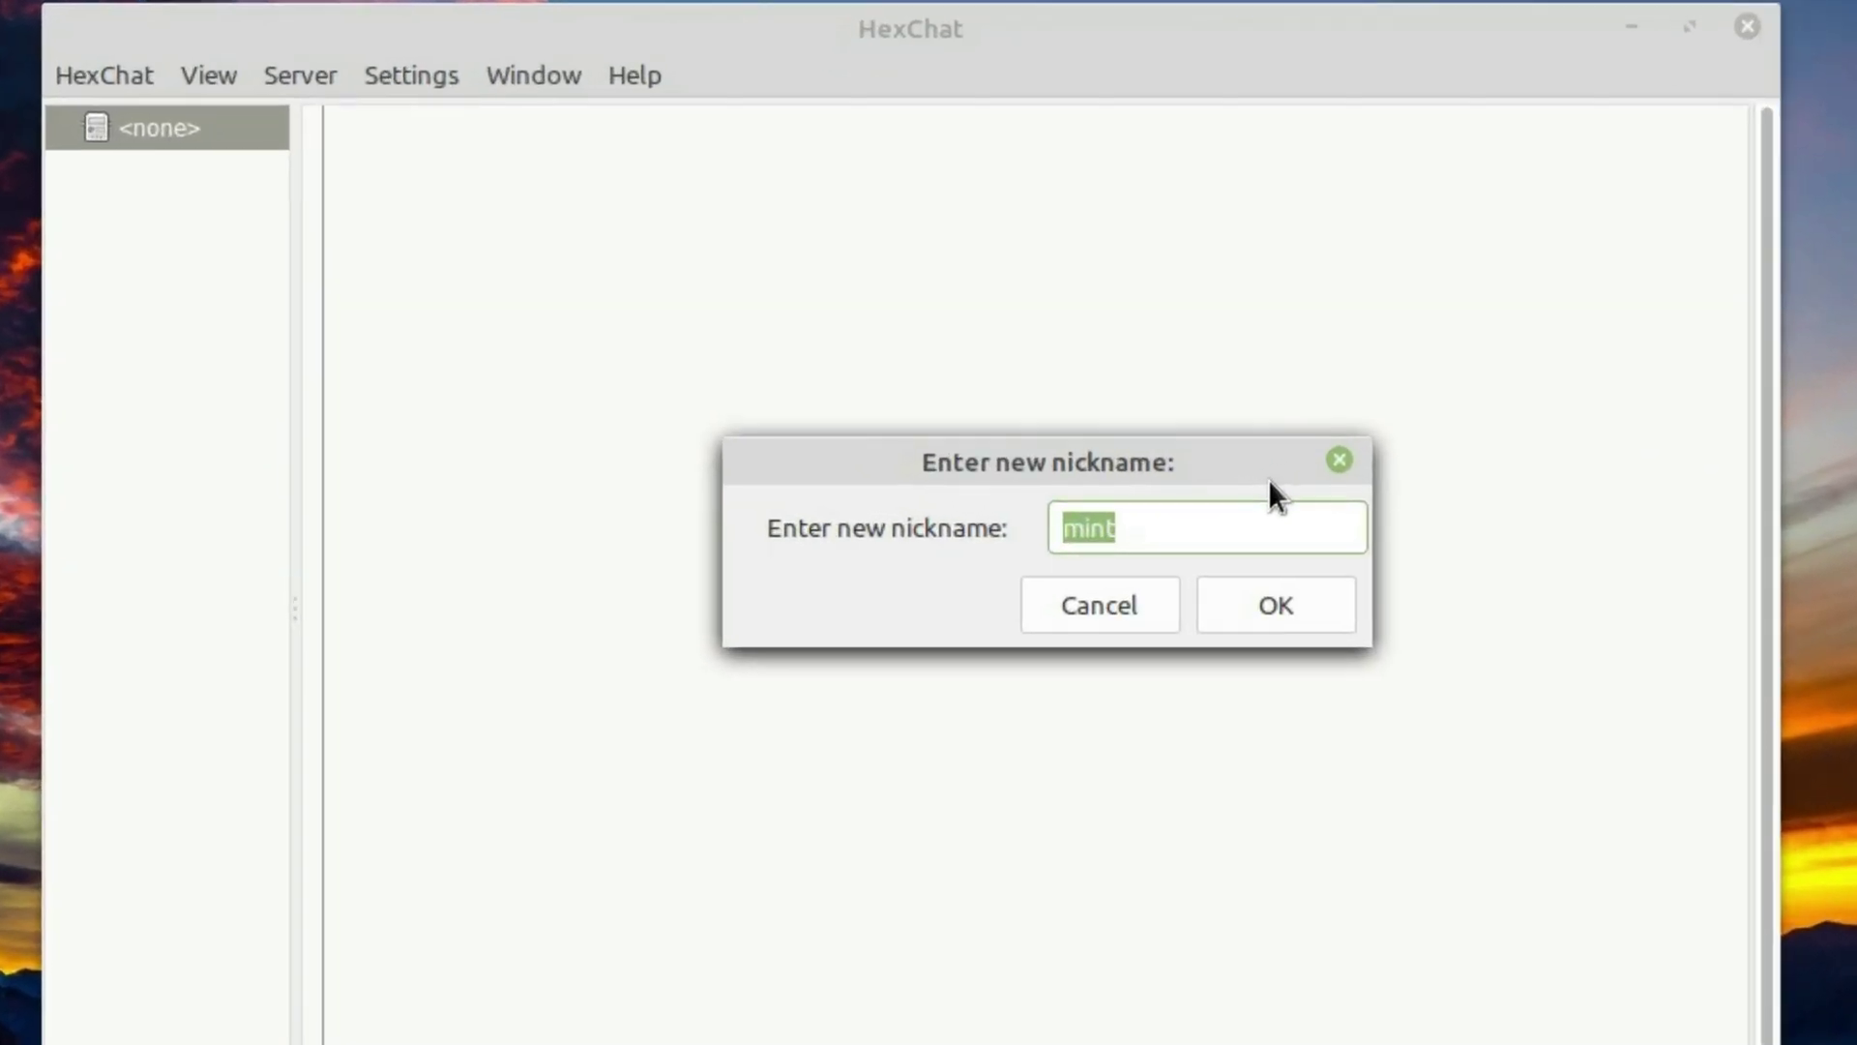
pyautogui.write('New Mint user')
pyautogui.press('BackSpace')
pyautogui.press('BackSpace')
pyautogui.press('BackSpace')
pyautogui.press('BackSpace')
pyautogui.press('BackSpace')
pyautogui.press('BackSpace')
pyautogui.press('BackSpace')
pyautogui.press('BackSpace')
pyautogui.press('BackSpace')
pyautogui.press('BackSpace')
pyautogui.press('BackSpace')
pyautogui.press('BackSpace')
pyautogui.press('BackSpace')
pyautogui.write('MintUser')
pyautogui.press('BackSpace')
pyautogui.hotkey('ctrl', 'BackSpace')
pyautogui.write('BTWIUSEMINT')
pyautogui.press('BackSpace')
pyautogui.press('BackSpace')
pyautogui.press('BackSpace')
pyautogui.press('BackSpace')
pyautogui.press('BackSpace')
pyautogui.press('BackSpace')
pyautogui.press('BackSpace')
pyautogui.press('BackSpace')
pyautogui.press('BackSpace')
pyautogui.press('BackSpace')
pyautogui.press('BackSpace')
pyautogui.write('Mint')
pyautogui.click(1301, 599)
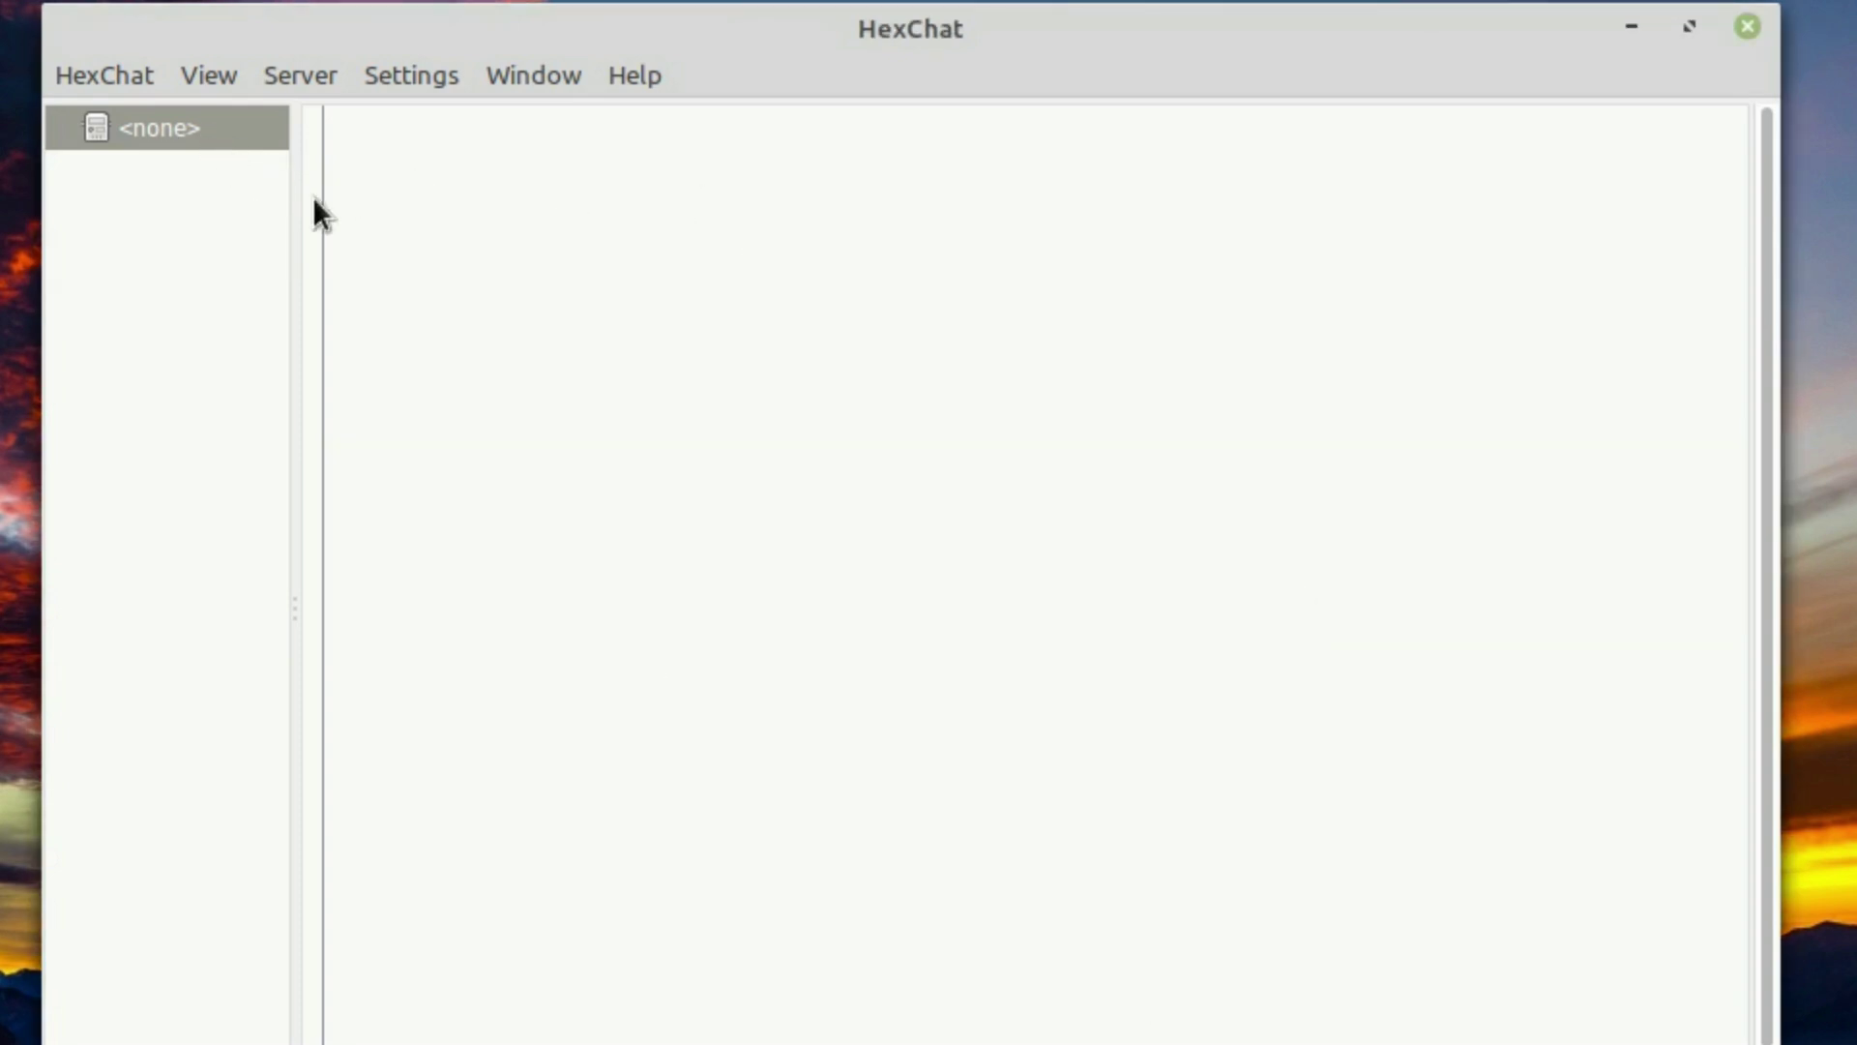
# Widen the channel list pane and open the Network List with Linux Mint, freenode and GIMPNet
pyautogui.rightClick(173, 128)
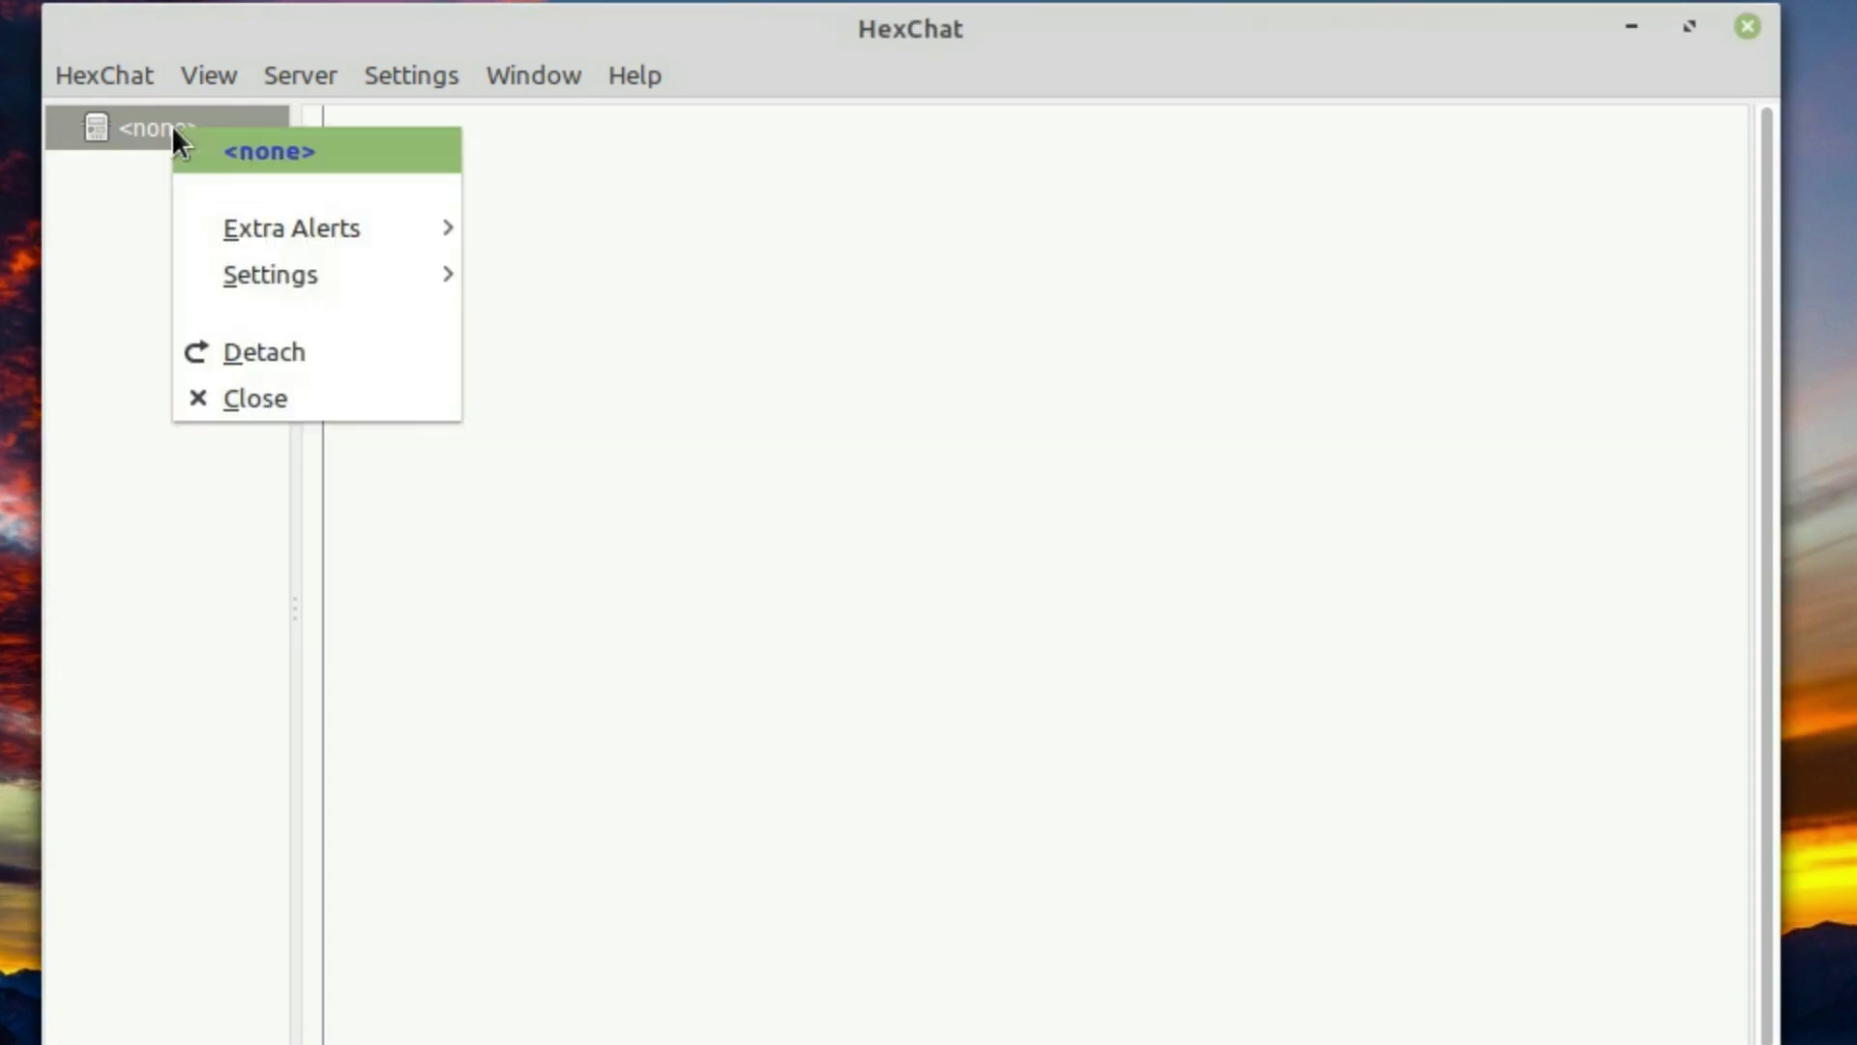
pyautogui.click(164, 197)
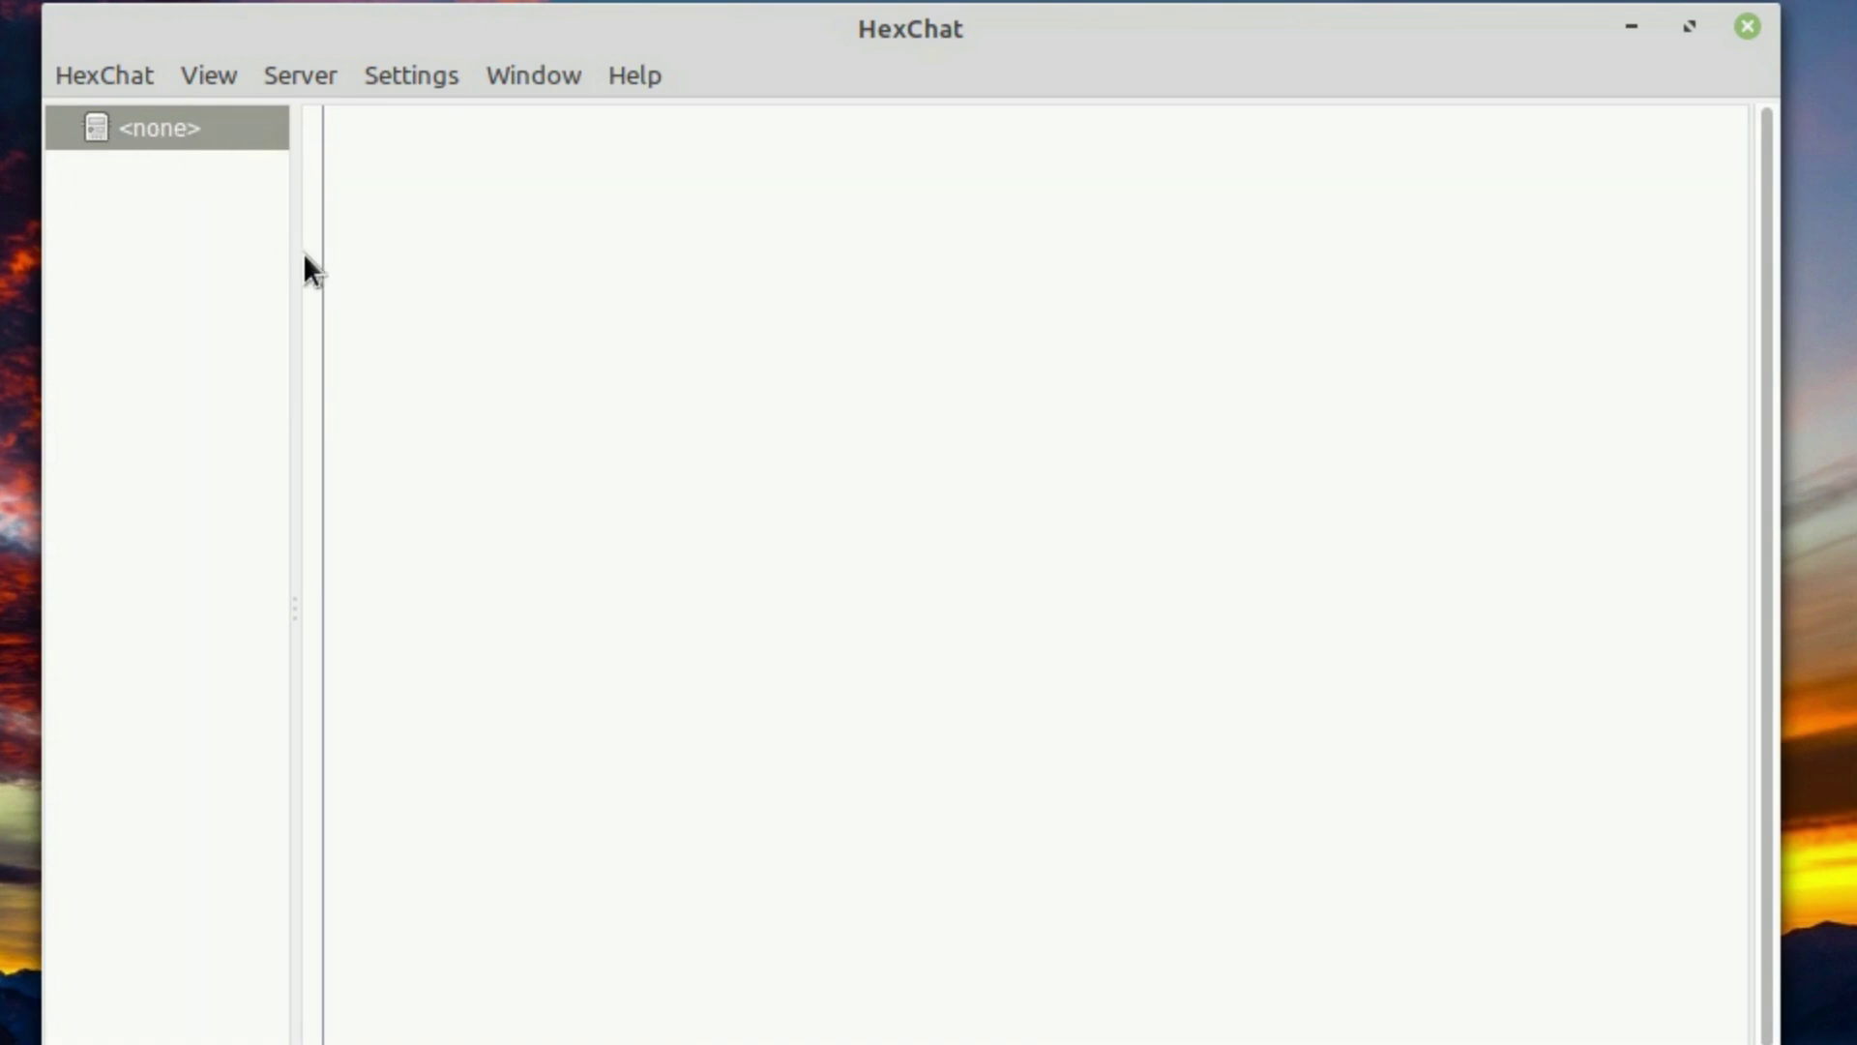
pyautogui.moveTo(299, 261); pyautogui.dragTo(440, 311)
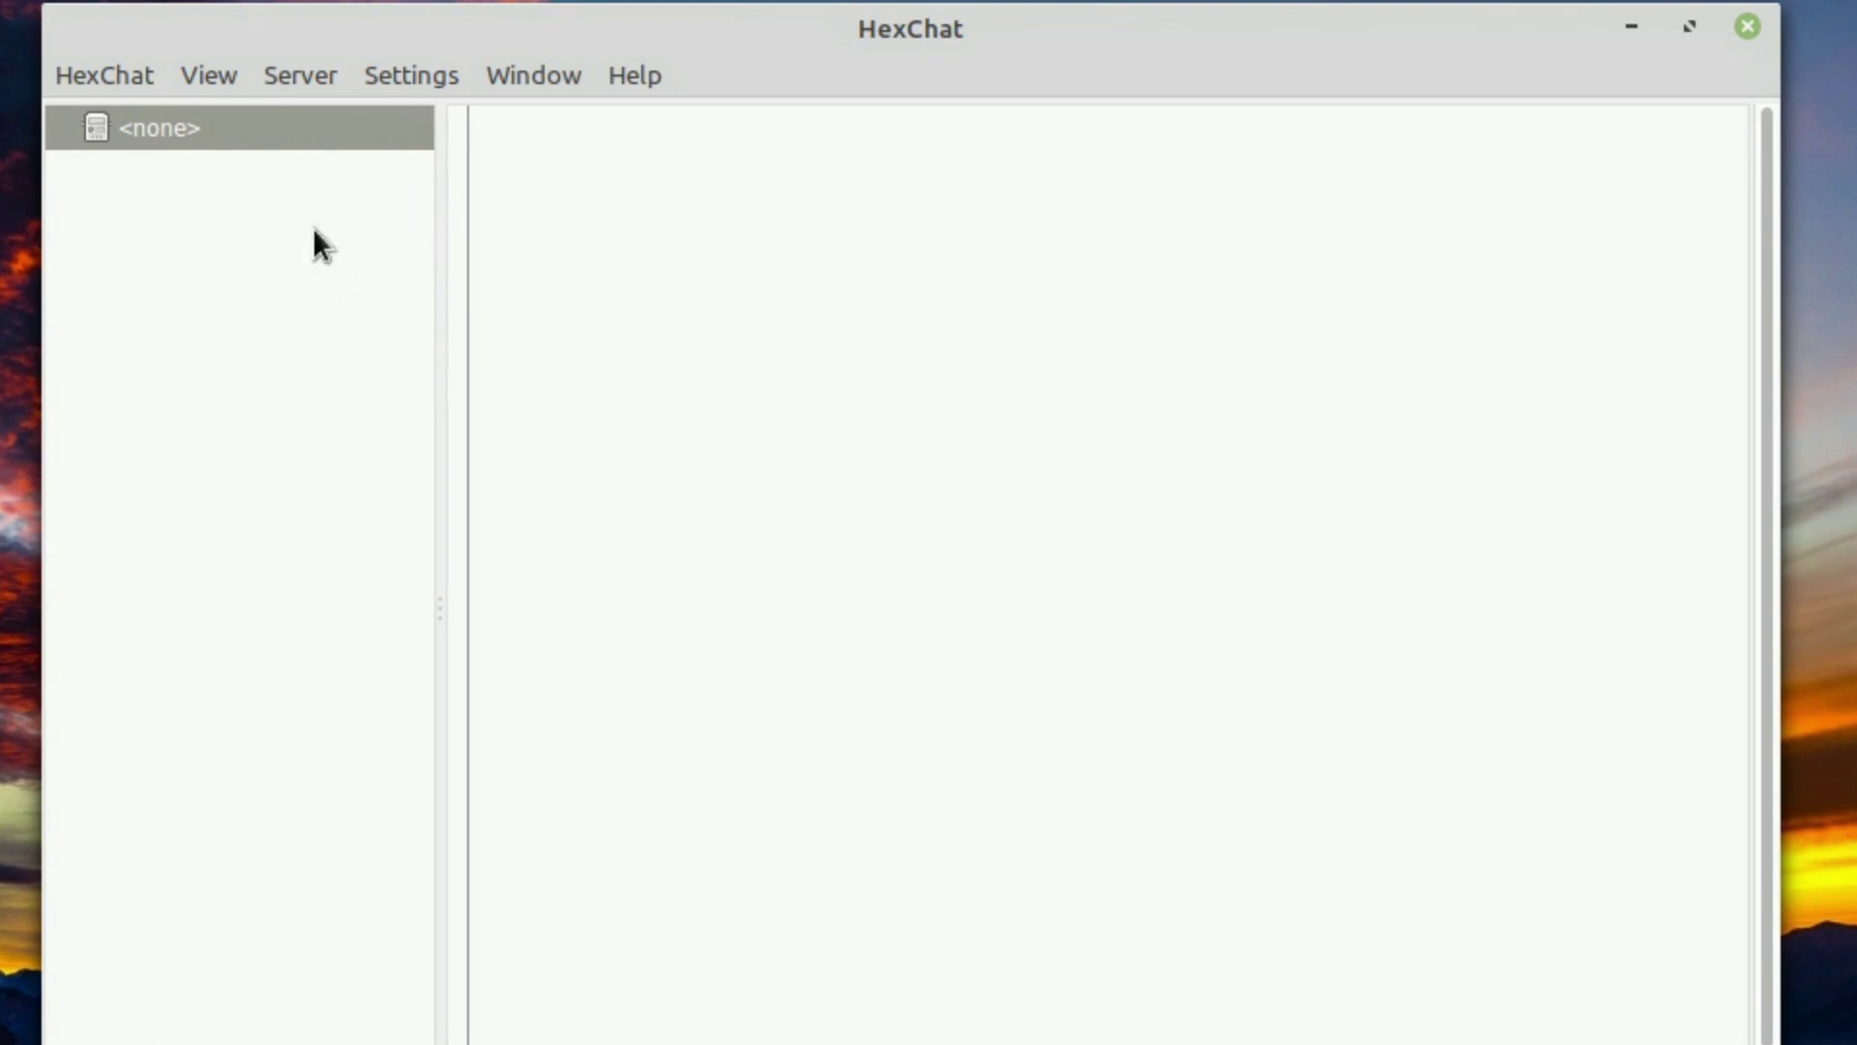
pyautogui.click(74, 78)
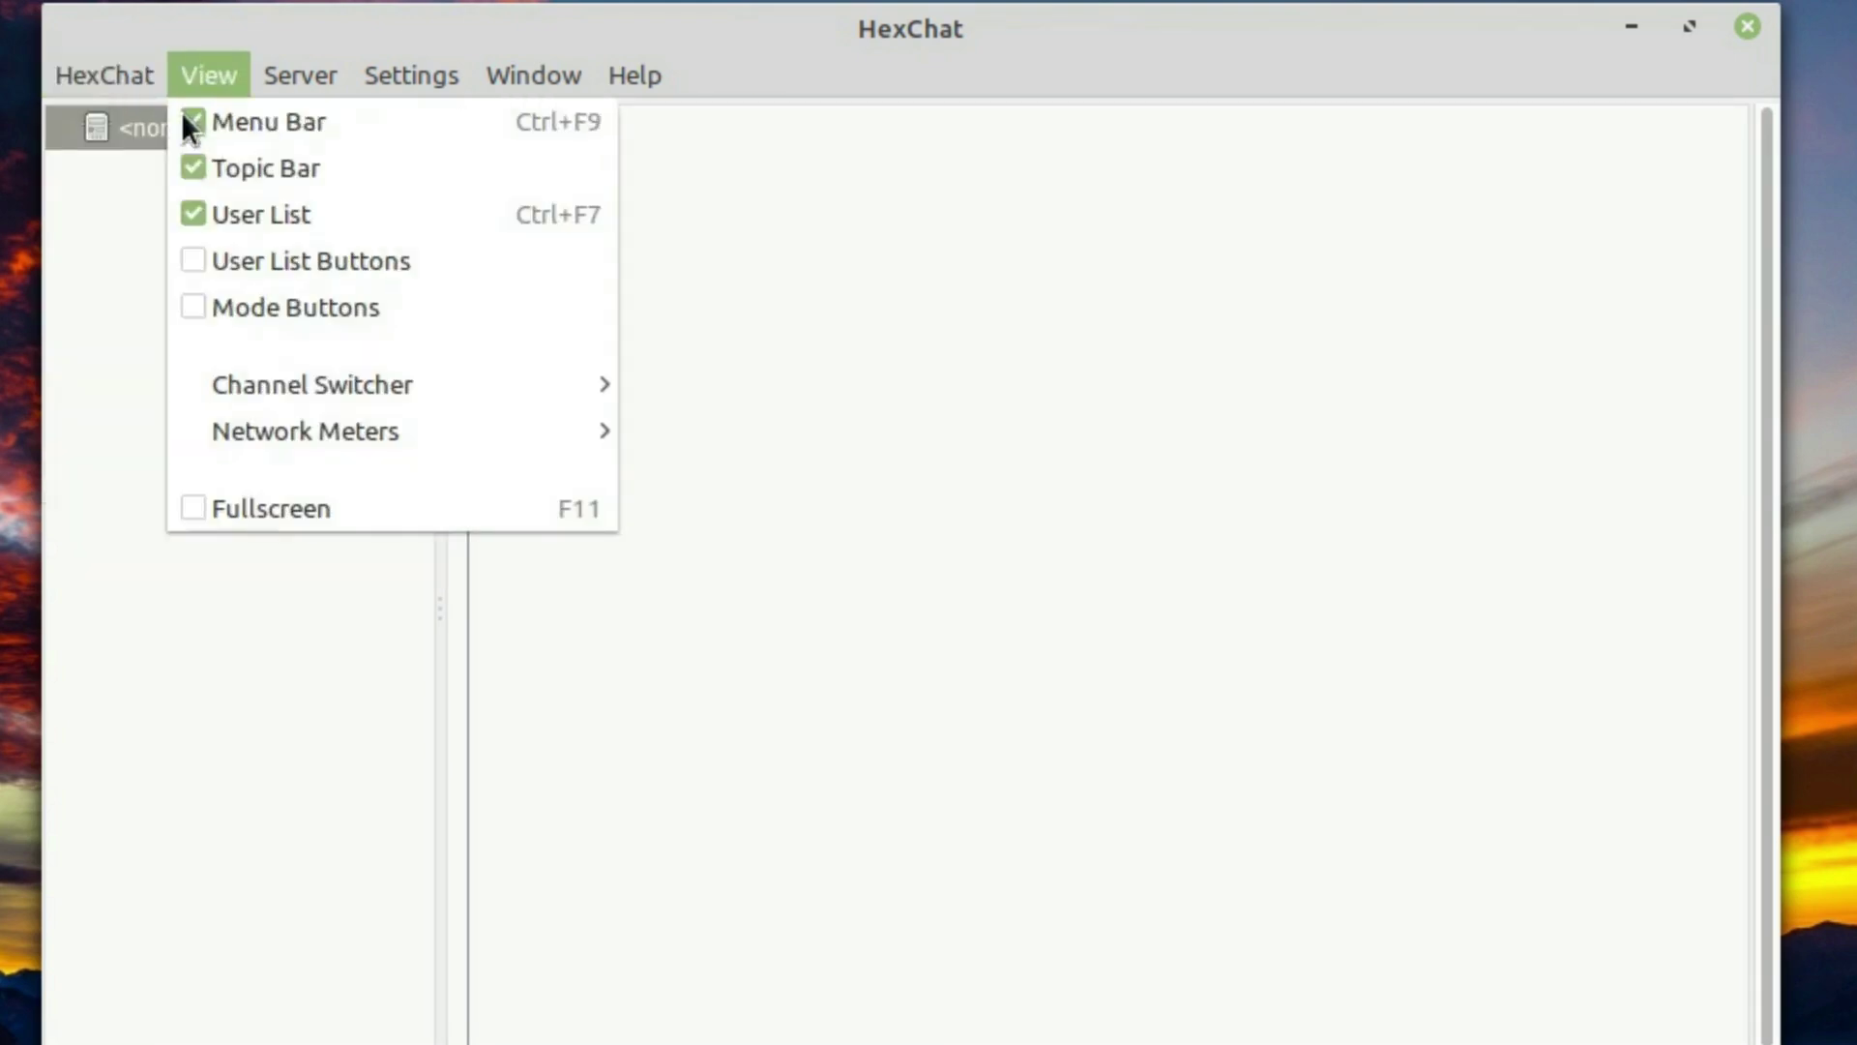
pyautogui.click(124, 124)
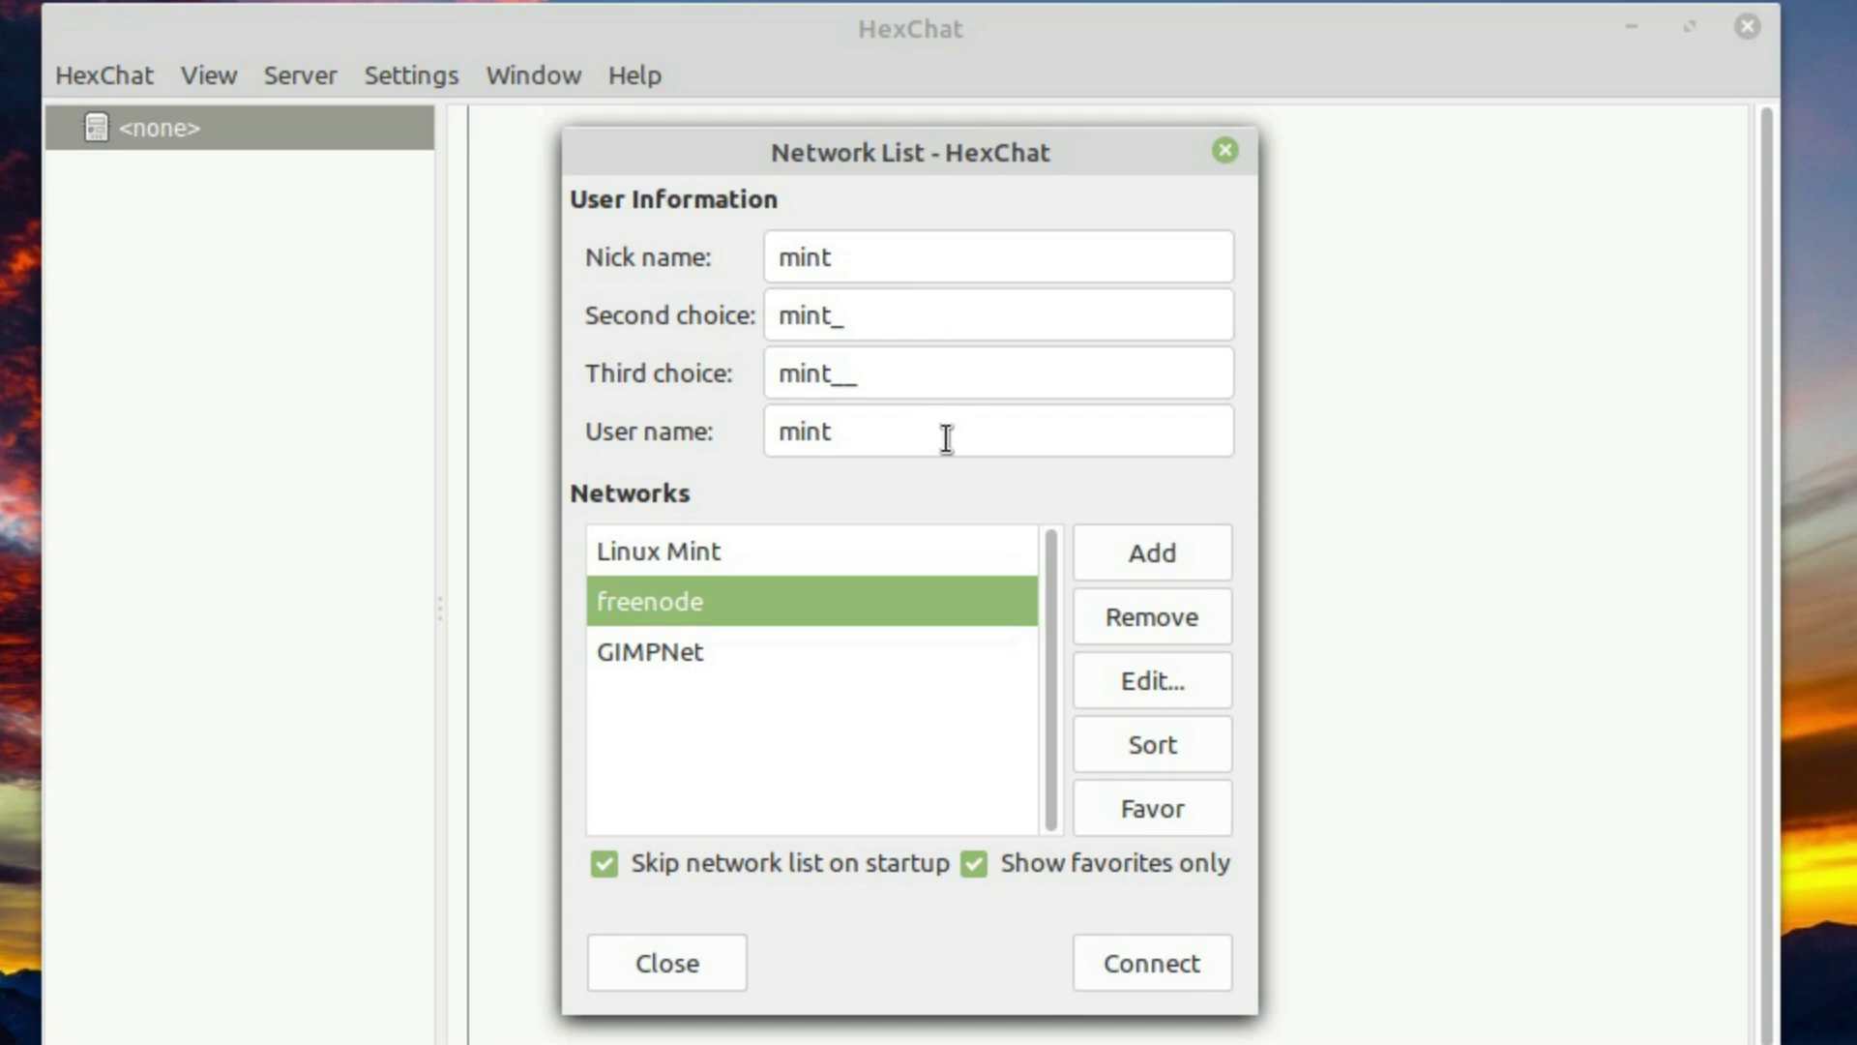
# Connect to freenode from the Network List
pyautogui.click(1174, 955)
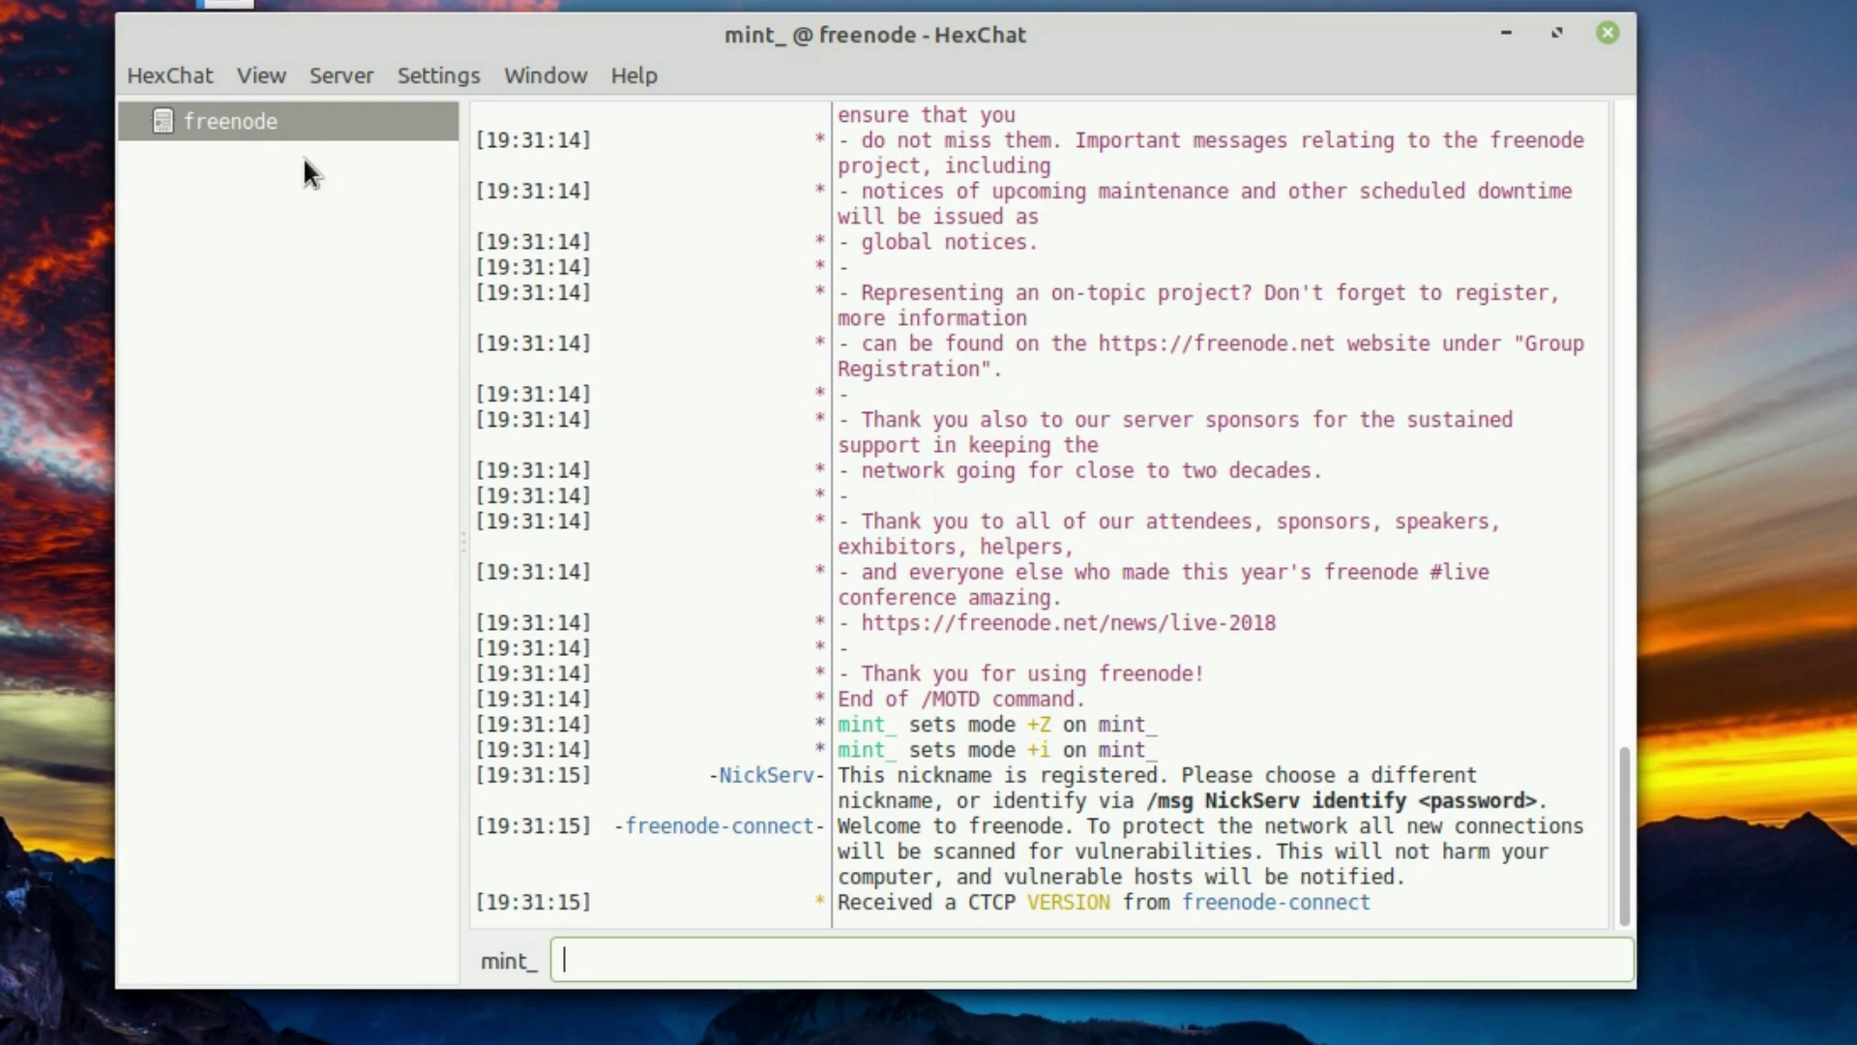
# Enter /join #SwitchedToLinux, then send 'This is a test' to the channel
pyautogui.rightClick(249, 120)
pyautogui.moveTo(369, 209)
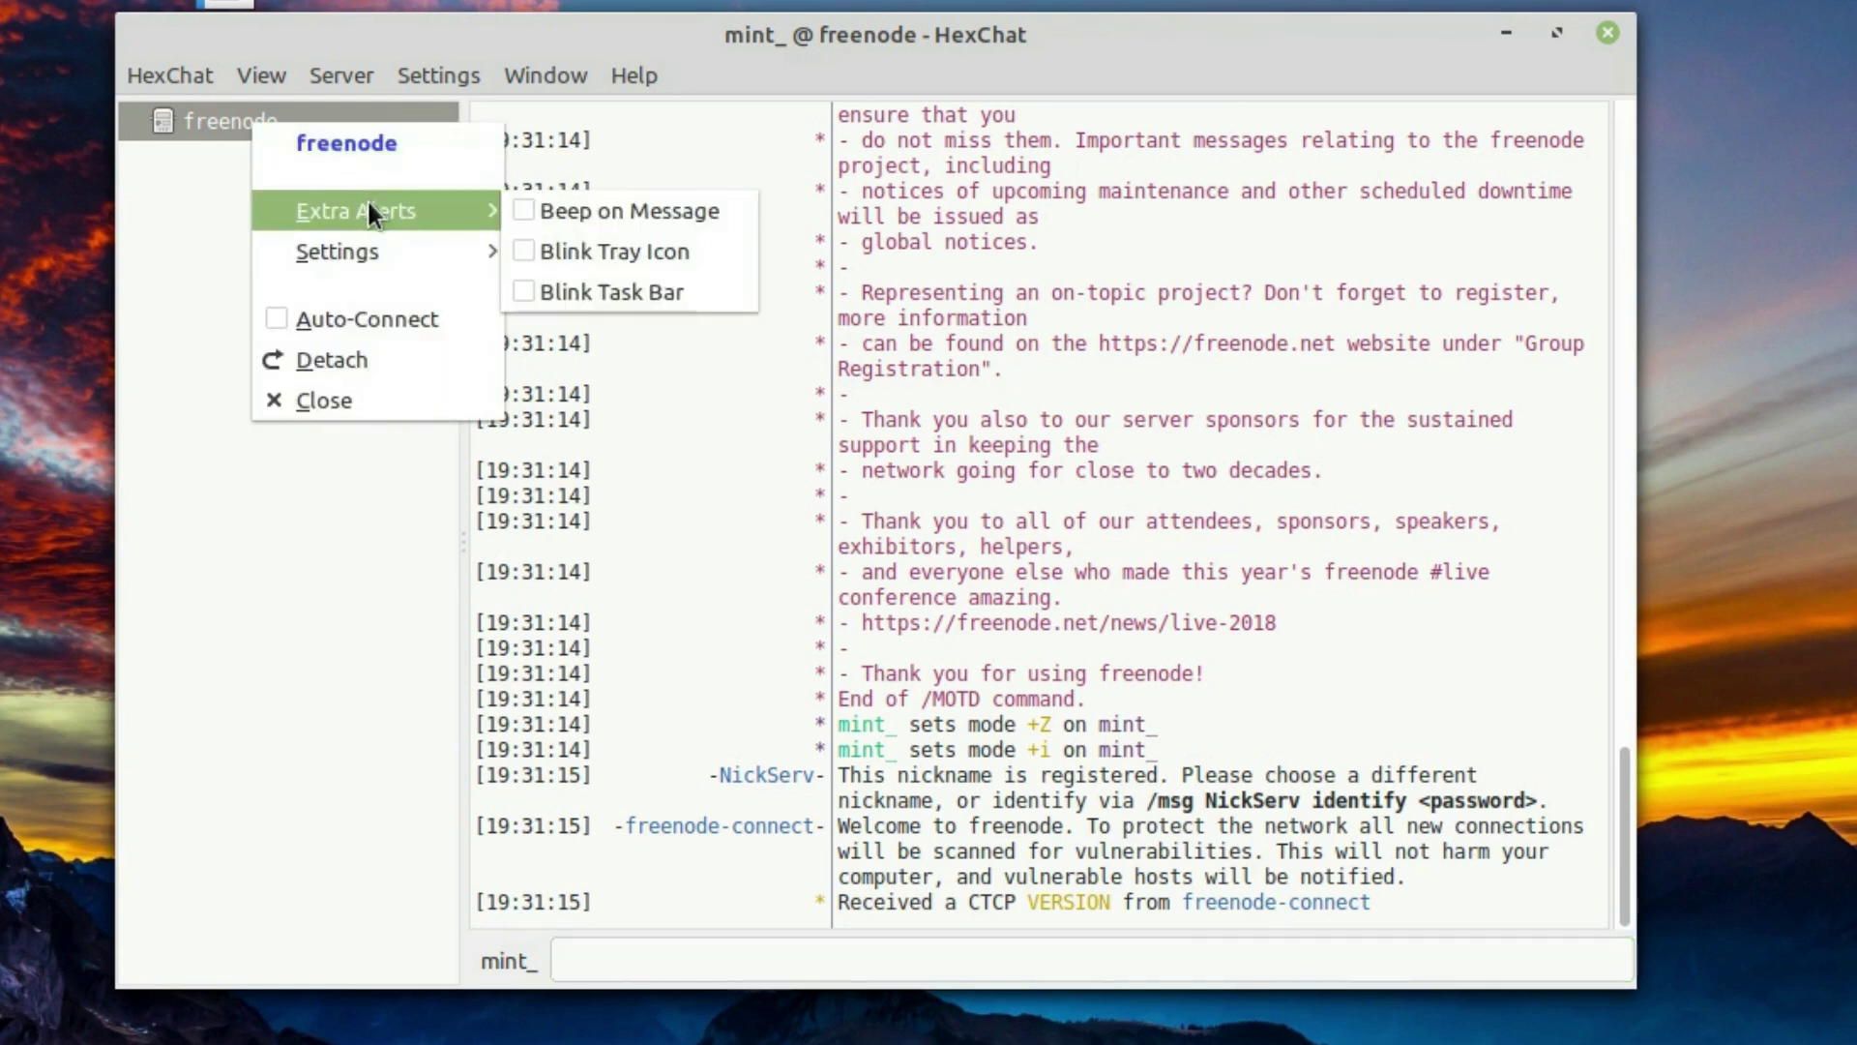
pyautogui.moveTo(363, 249)
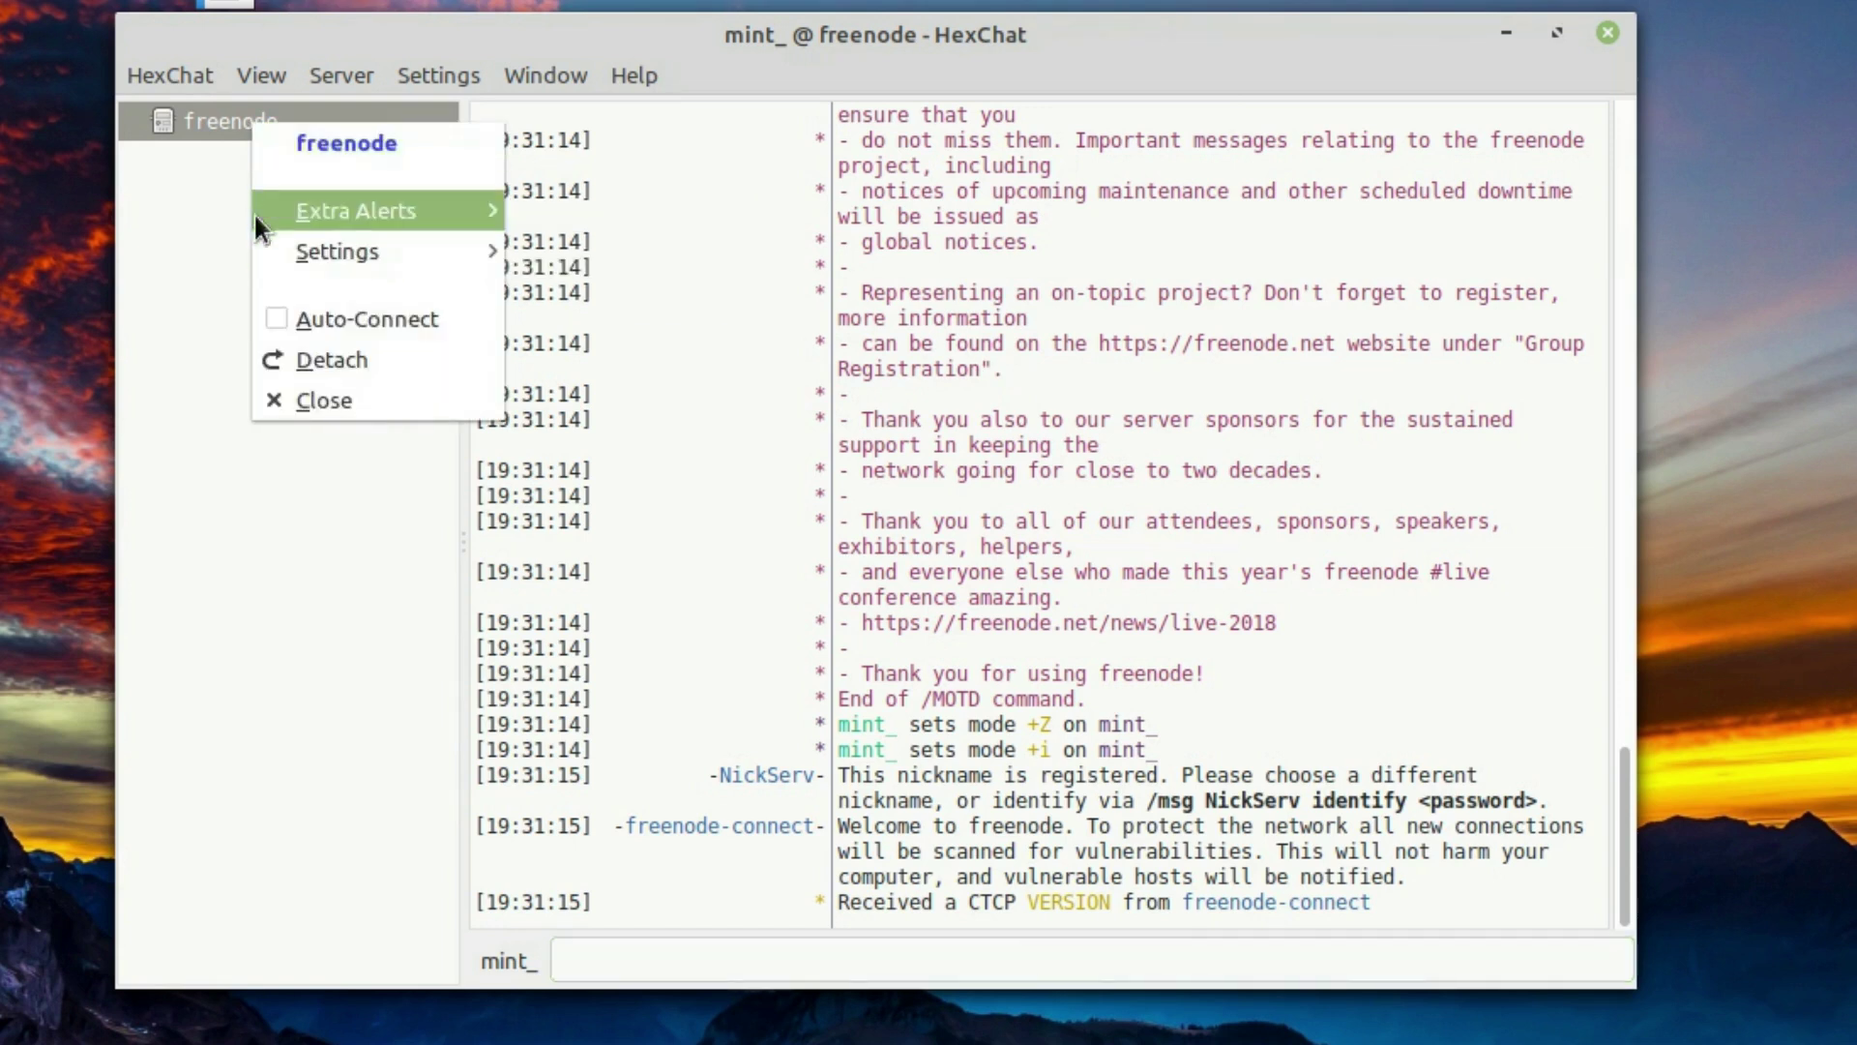
pyautogui.click(158, 267)
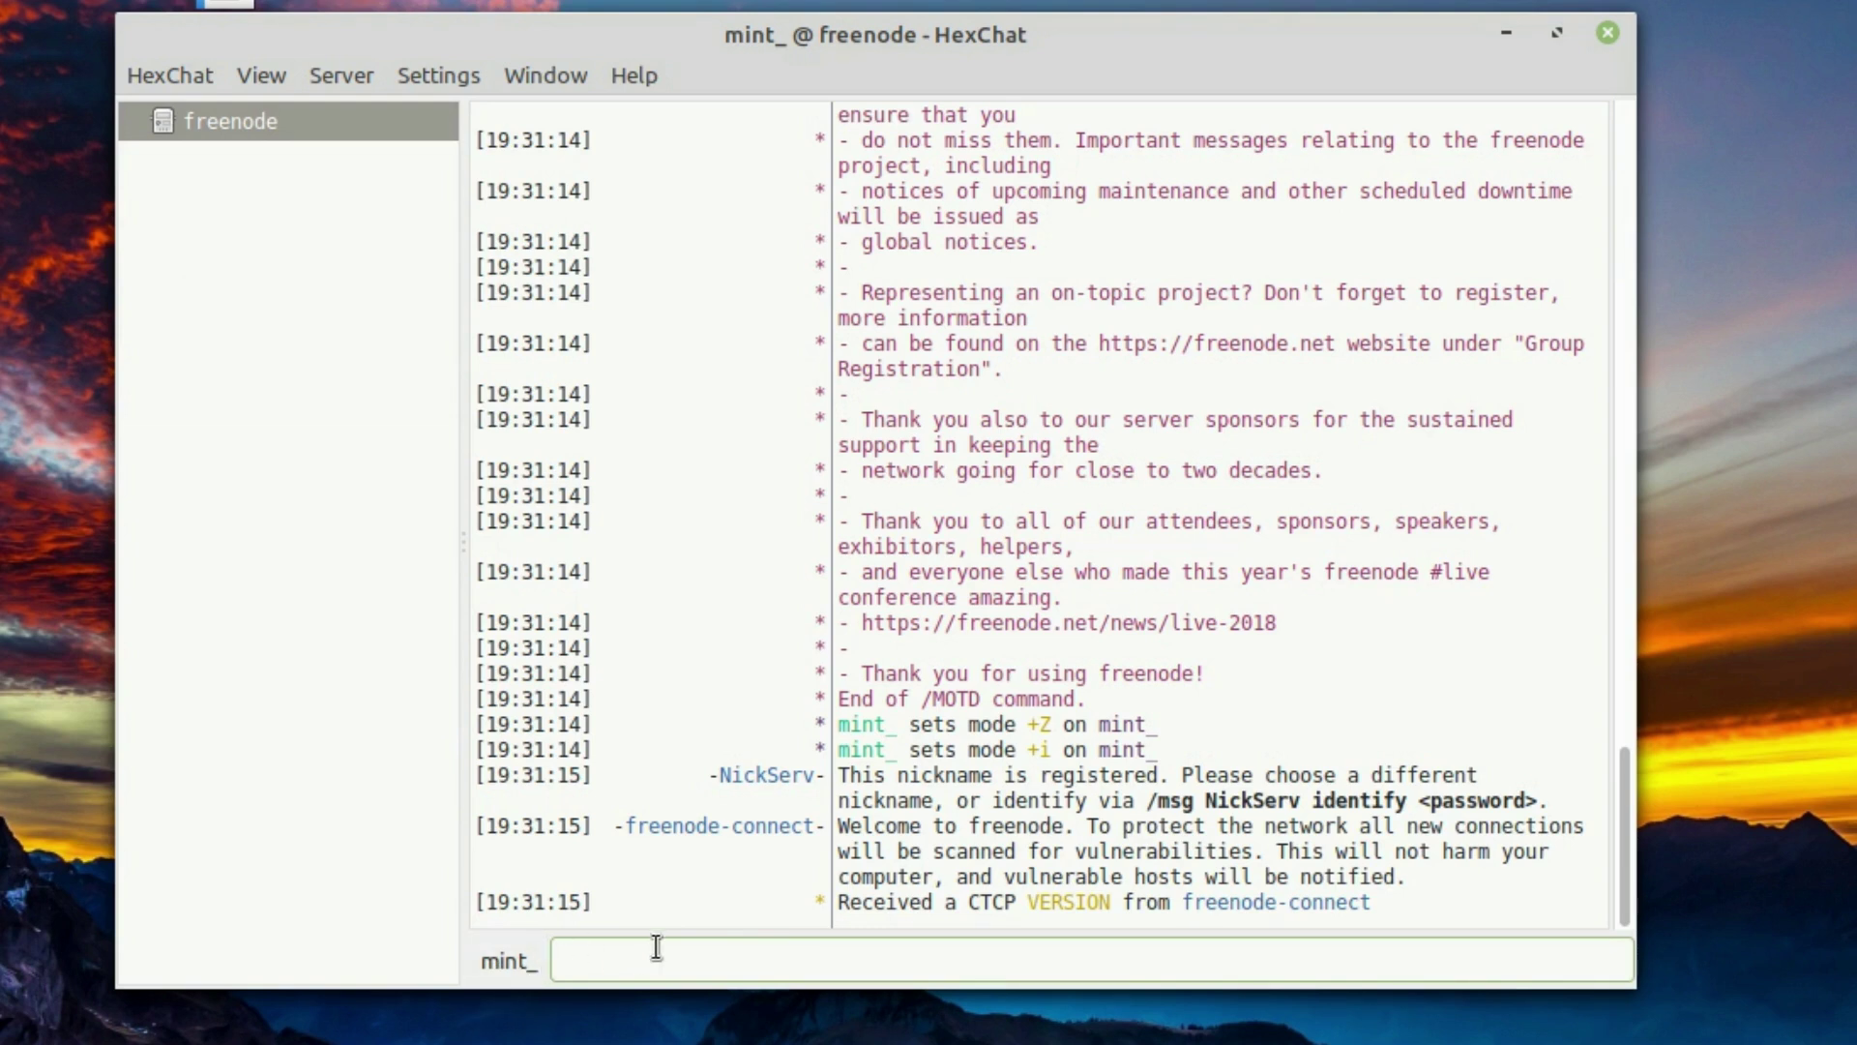
pyautogui.write('/joi')
pyautogui.write('#Switced')
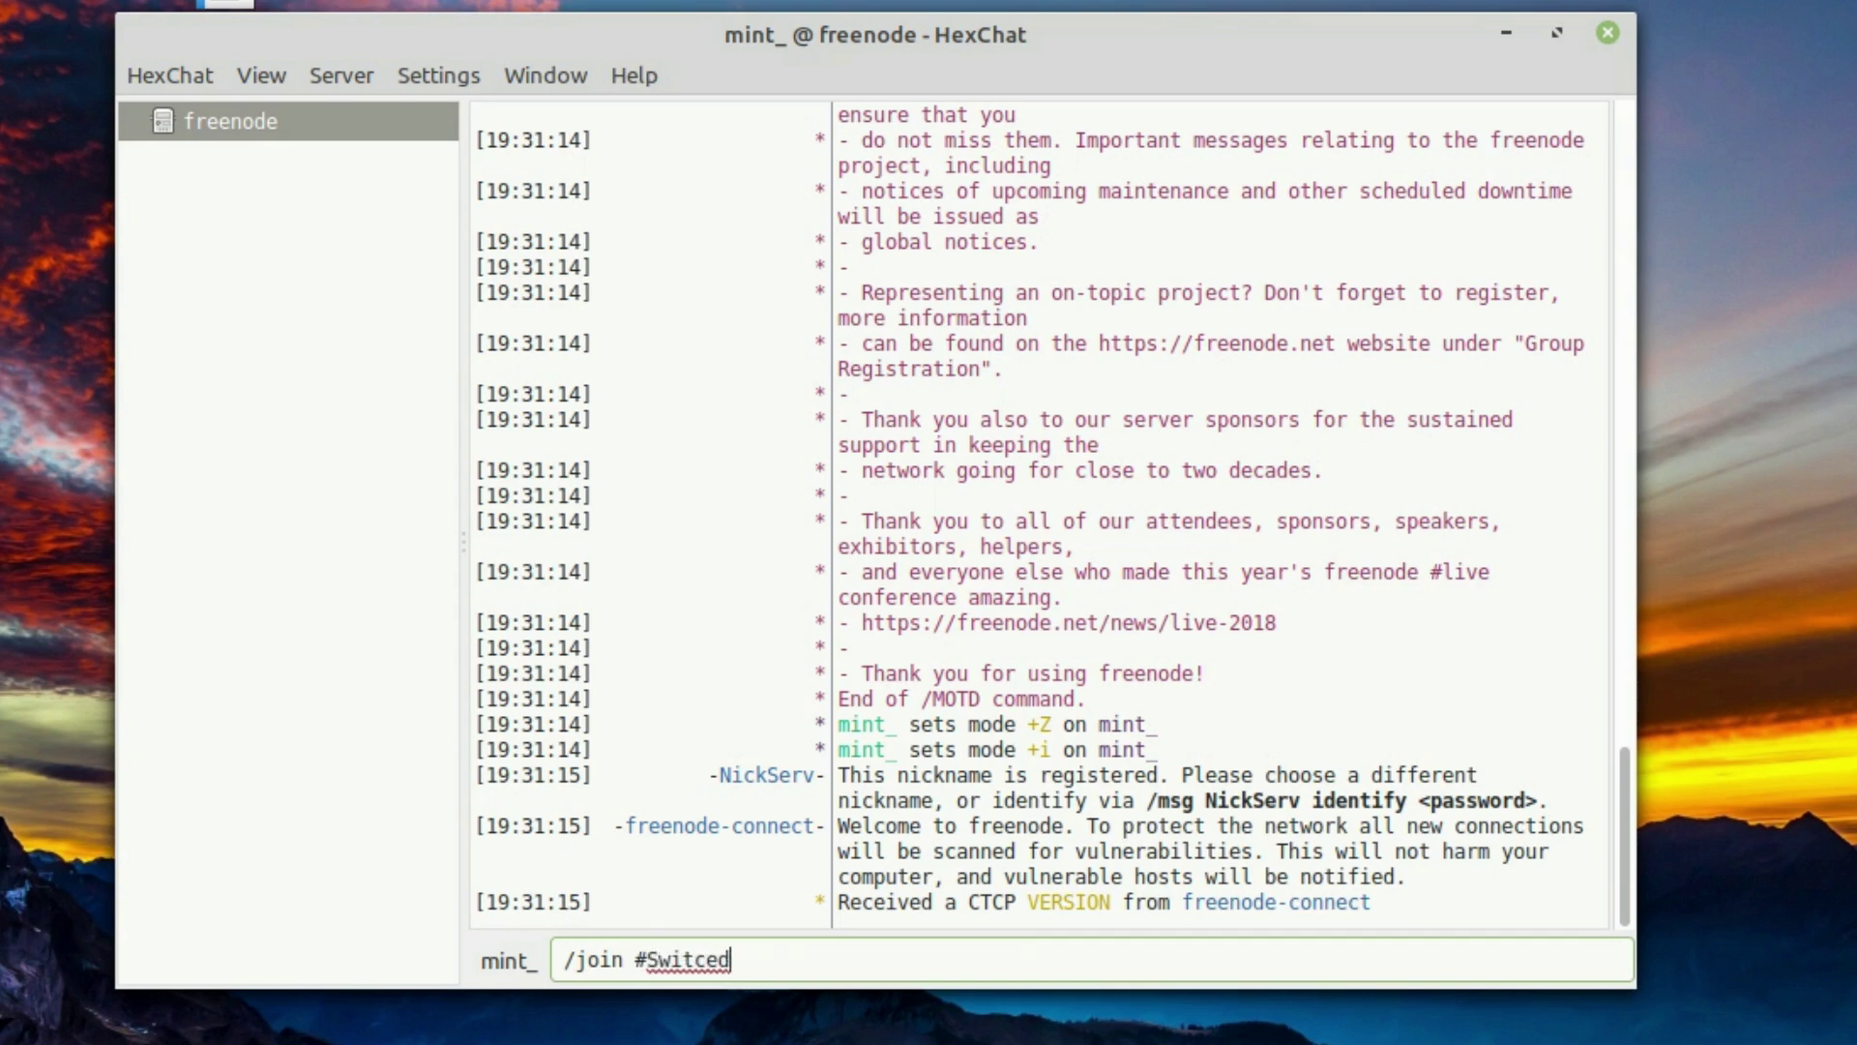
pyautogui.press('BackSpace')
pyautogui.press('BackSpace')
pyautogui.write('hedToLinux')
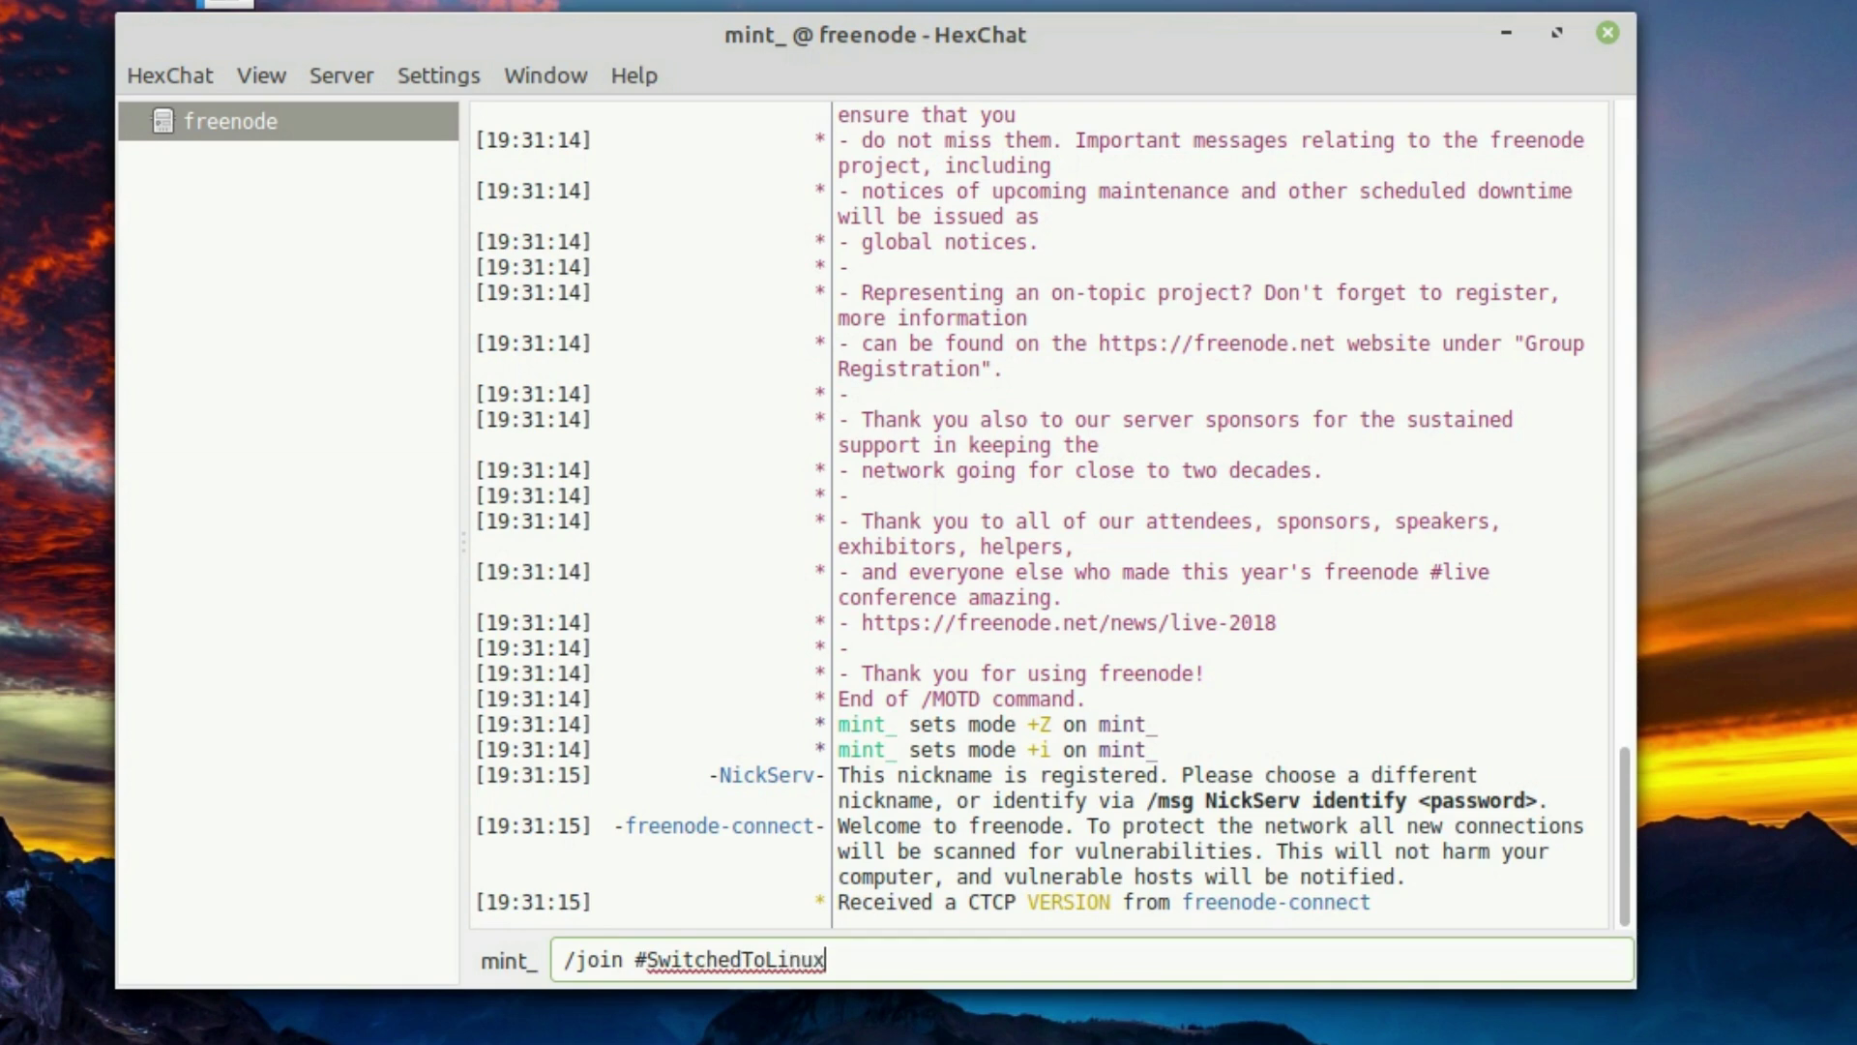
pyautogui.press('Return')
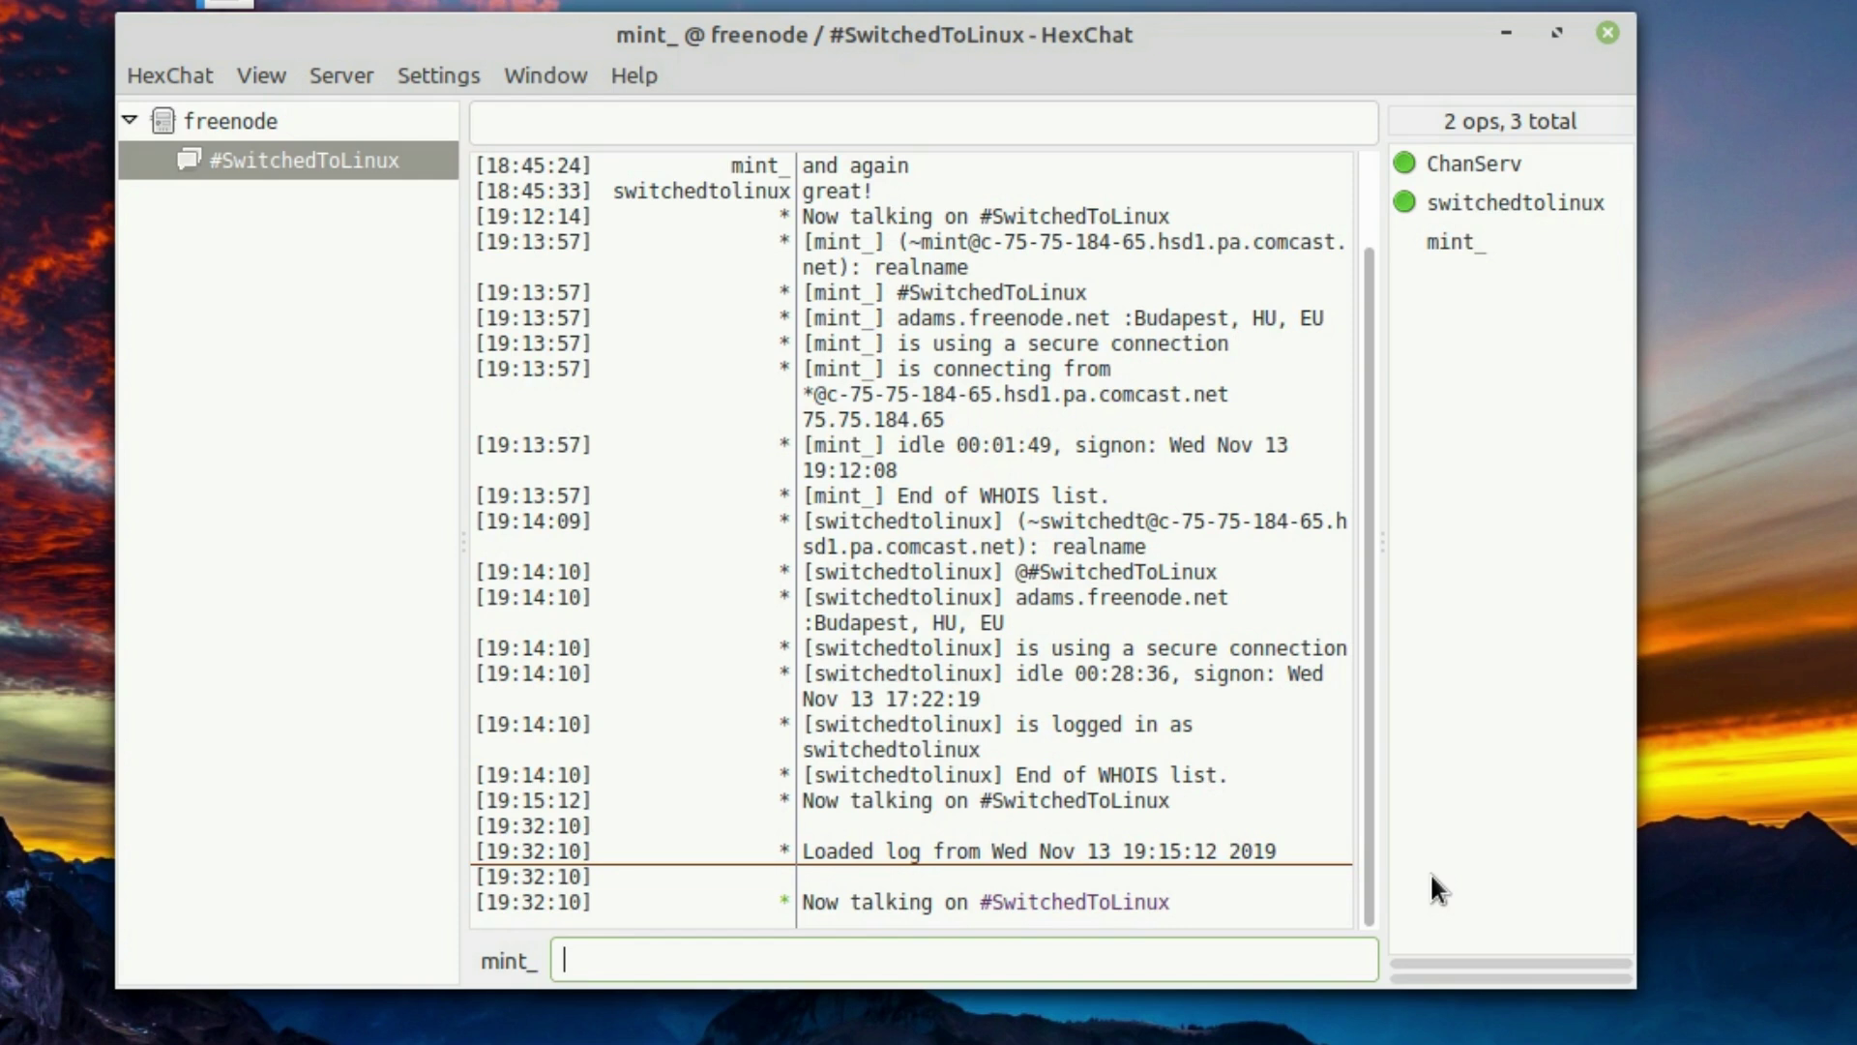
pyautogui.write('This is a test')
pyautogui.press('Return')
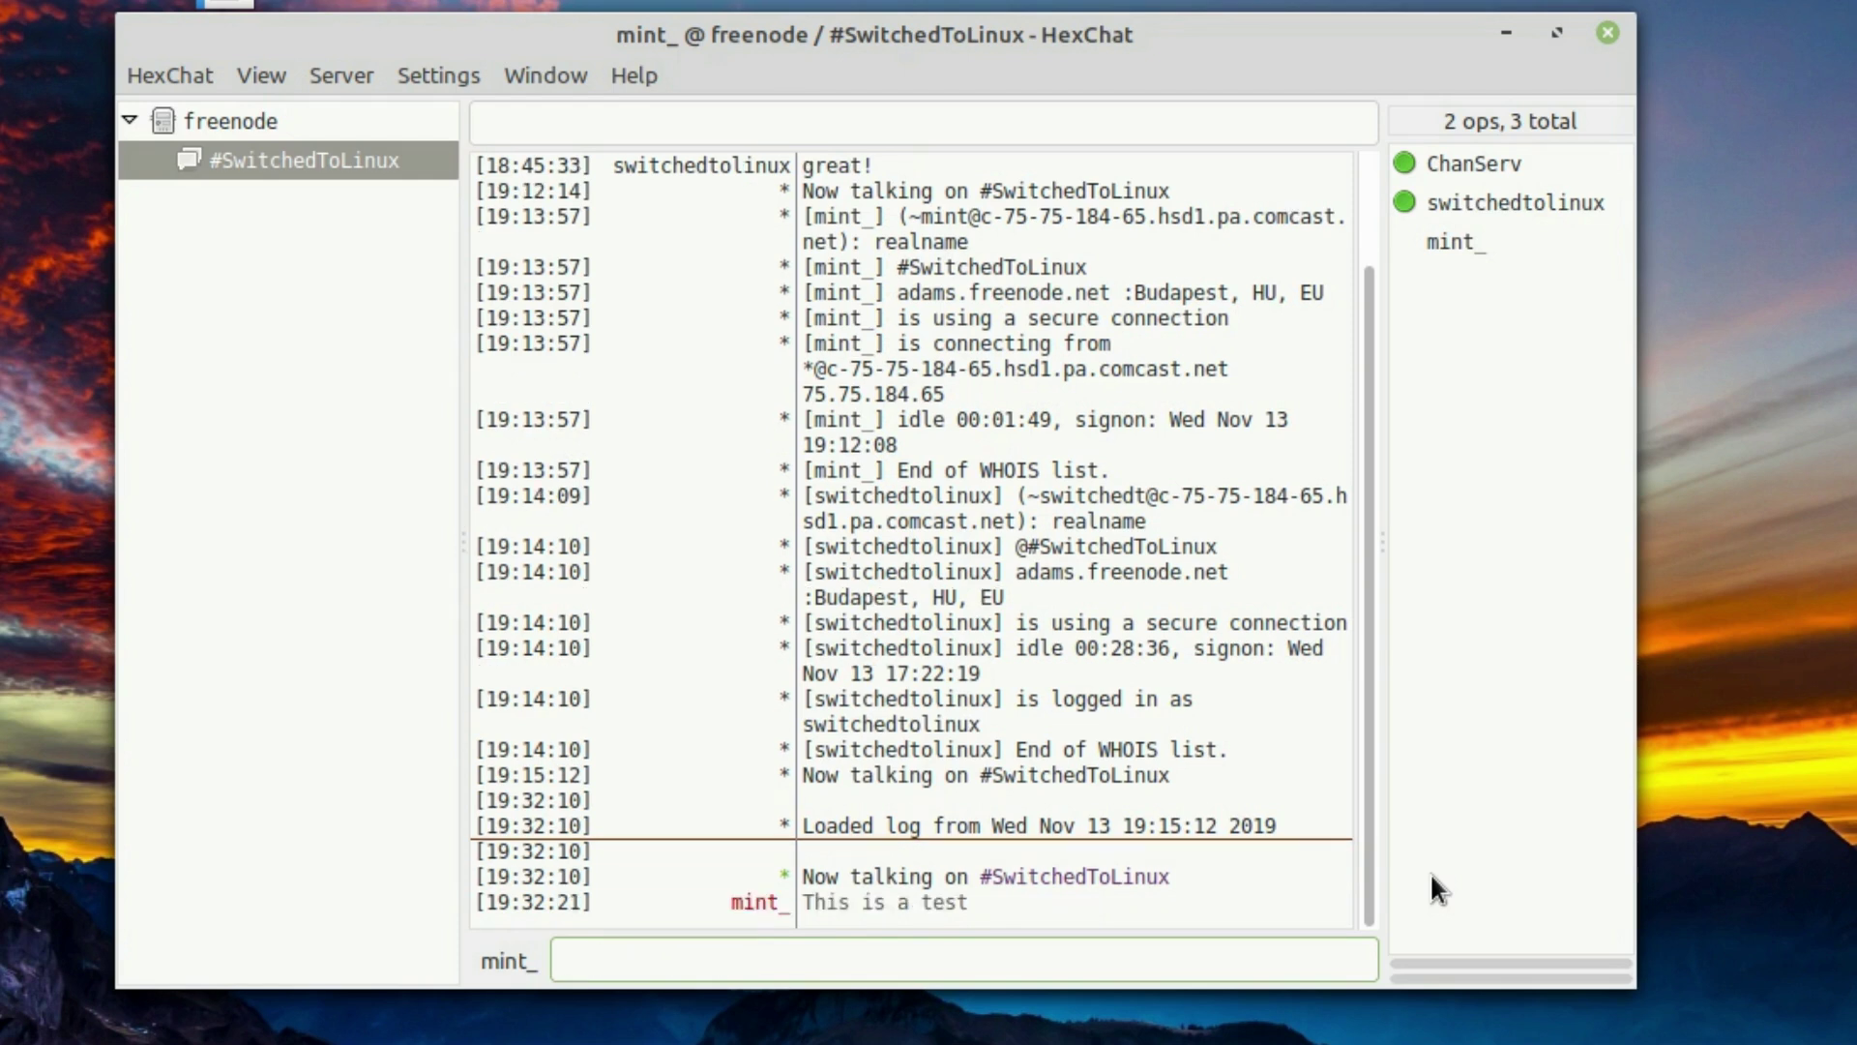